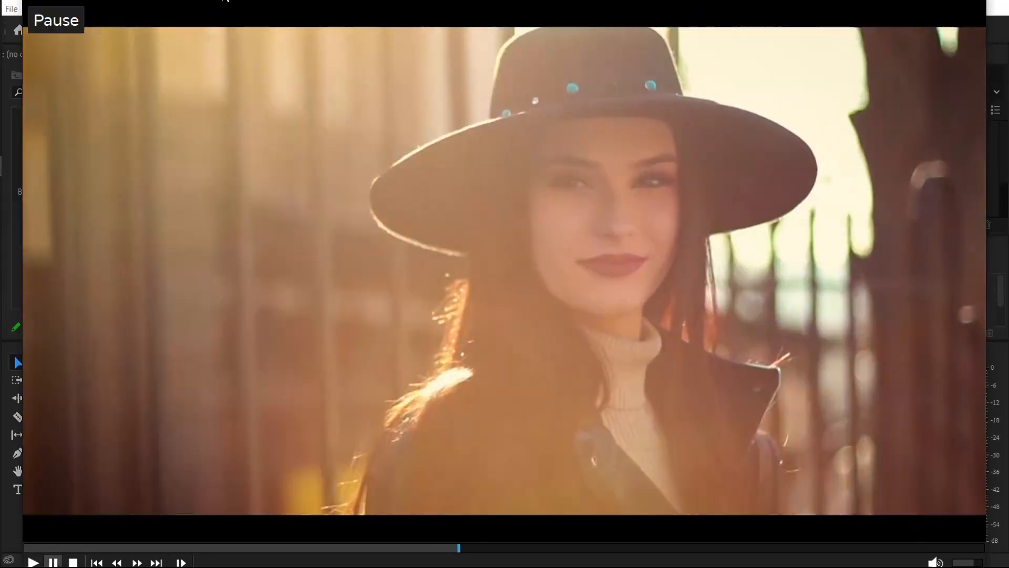
- Open the bin of video clips to look over its footage and go back to the project's root
click(223, 0)
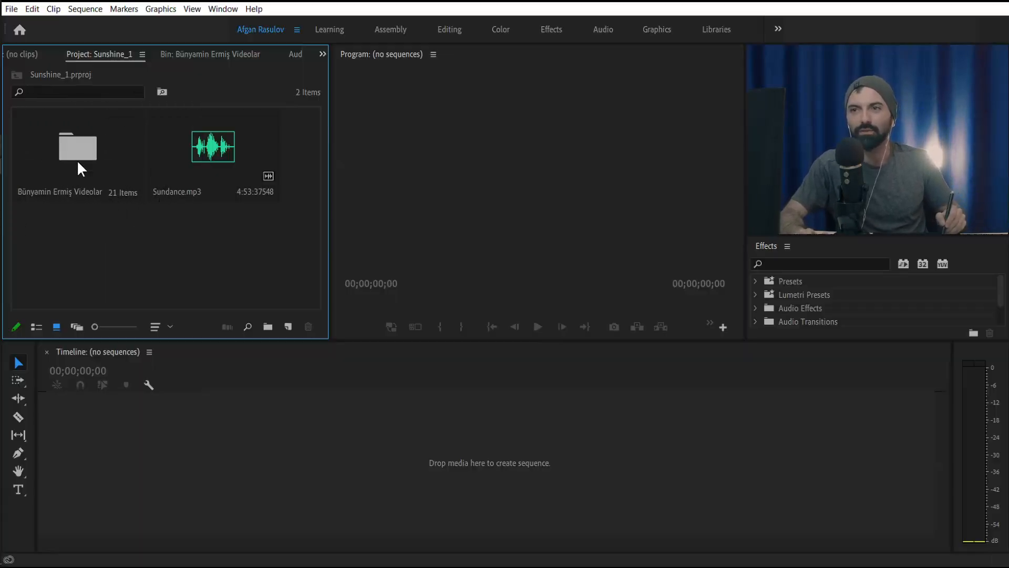
double_click(75, 155)
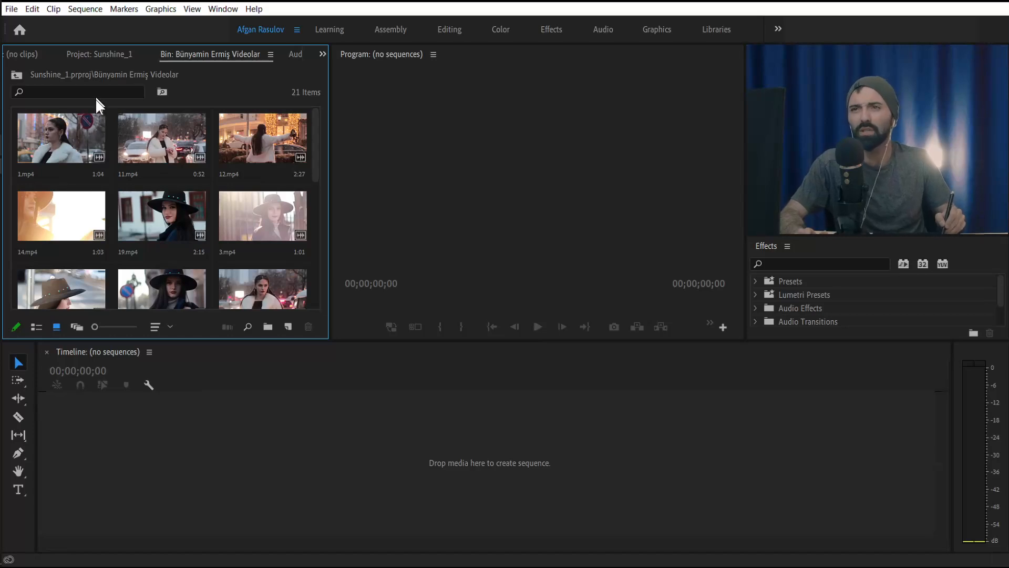
click(97, 52)
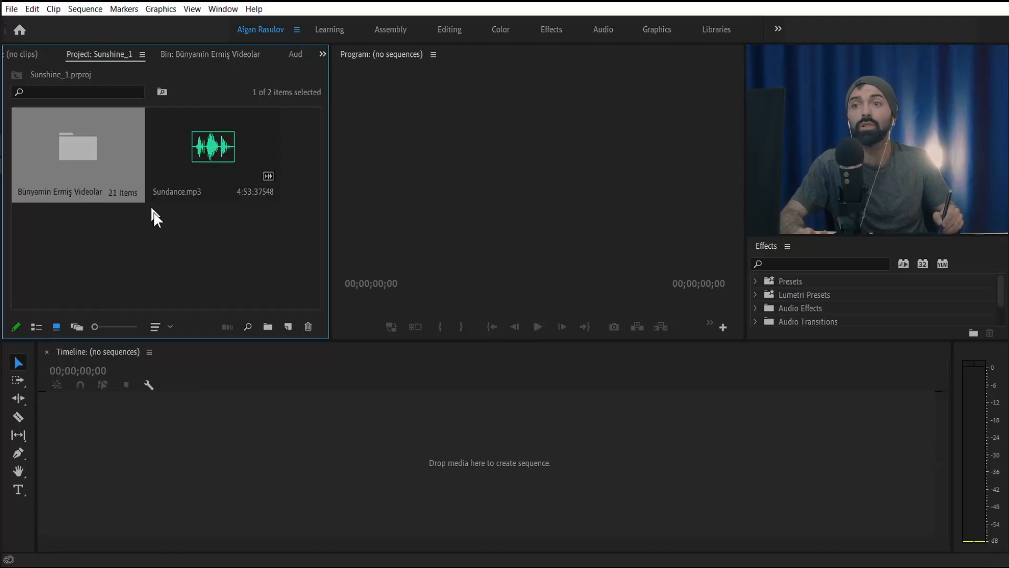
click(171, 265)
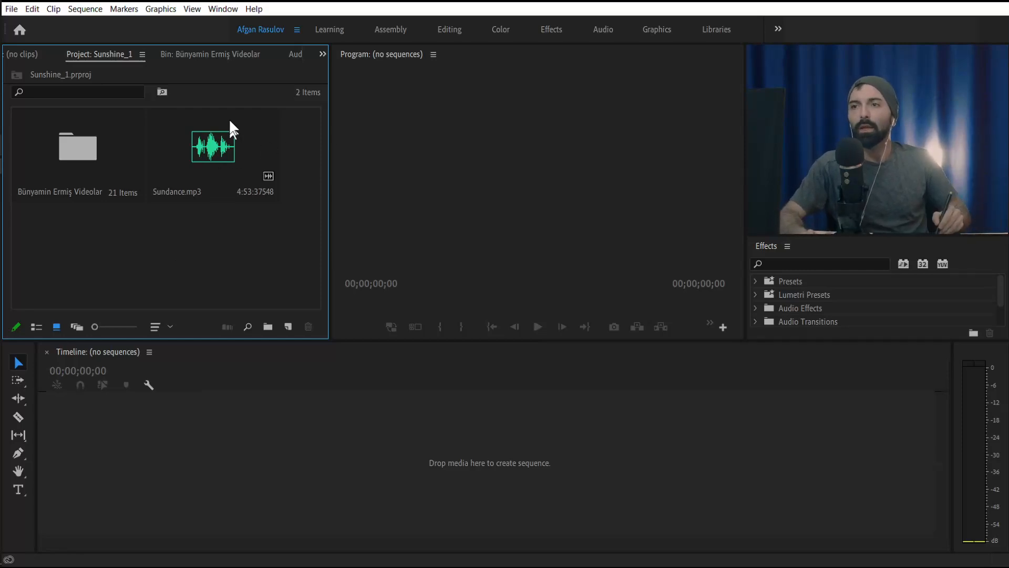
- Create a new sequence from the Sundance.mp3 audio clip
click(208, 157)
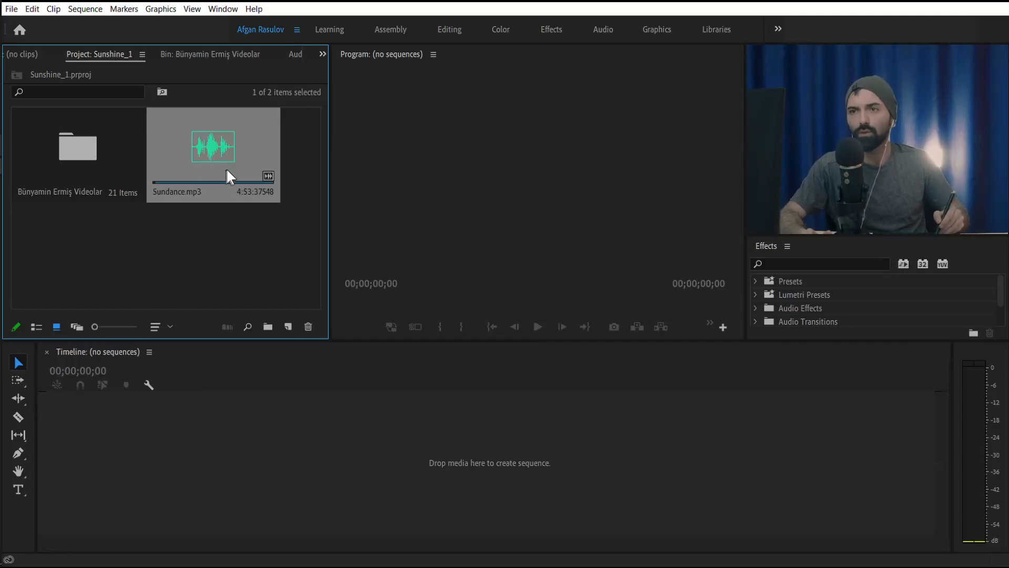
right_click(216, 155)
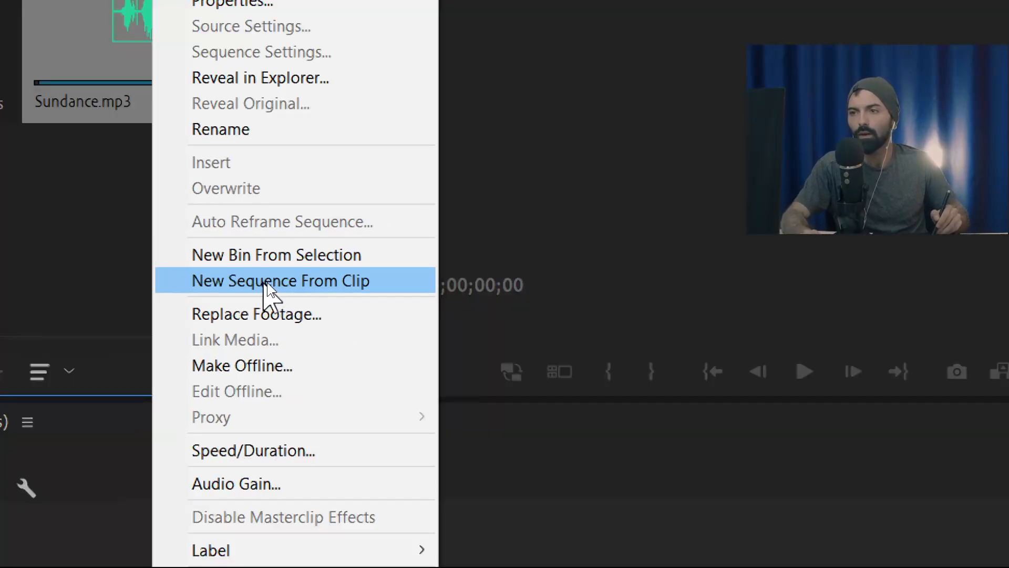
click(267, 283)
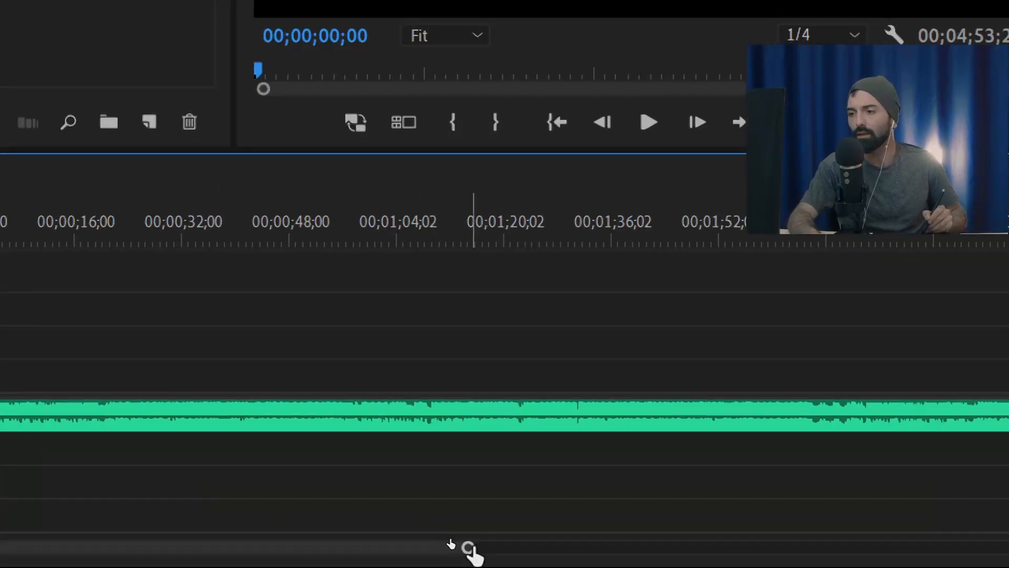
- Increase the height of the Audio 1 track to enlarge the music's waveform in the timeline
drag(468, 550, 385, 563)
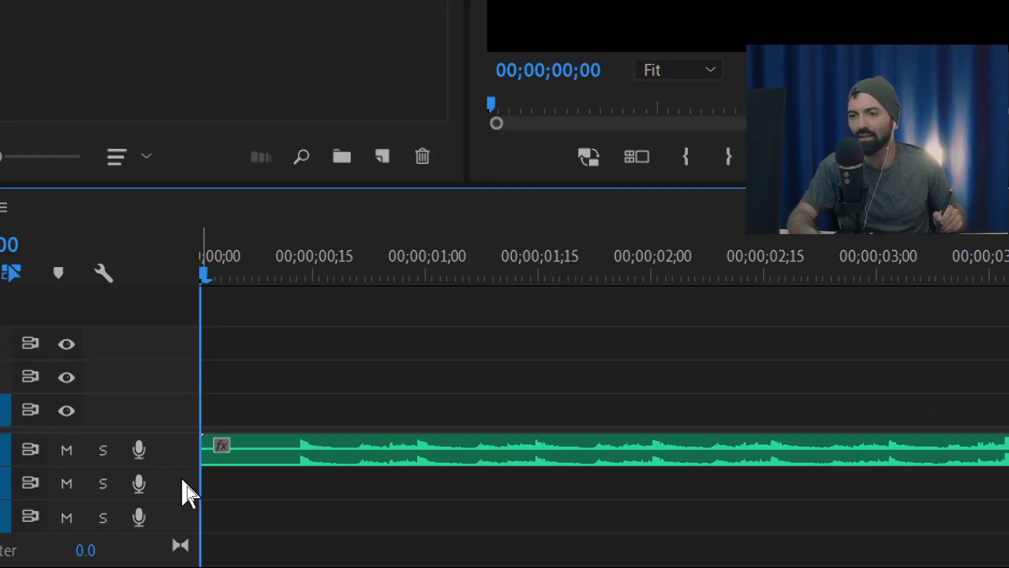
drag(180, 465, 179, 511)
right_click(179, 510)
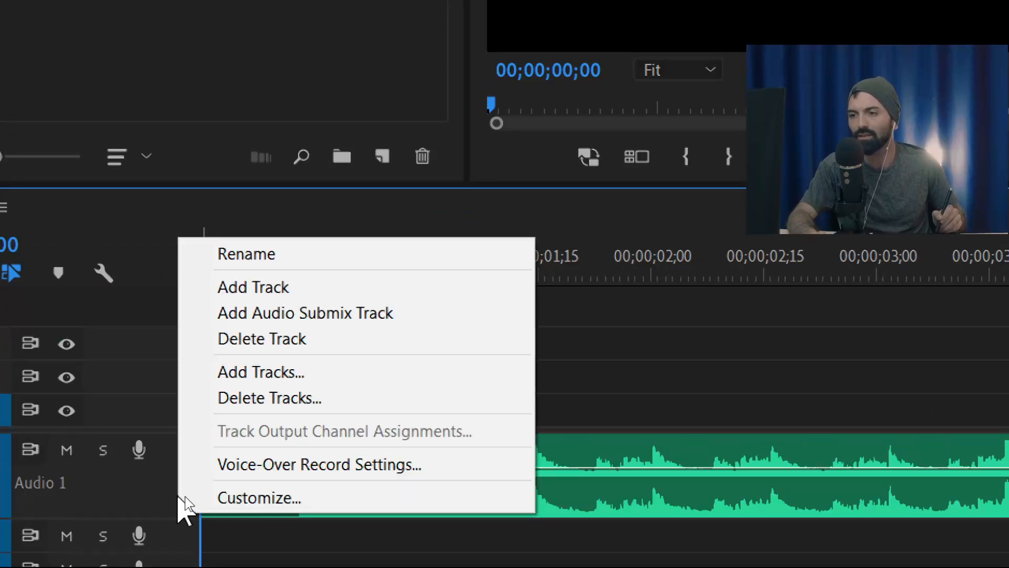
click(162, 498)
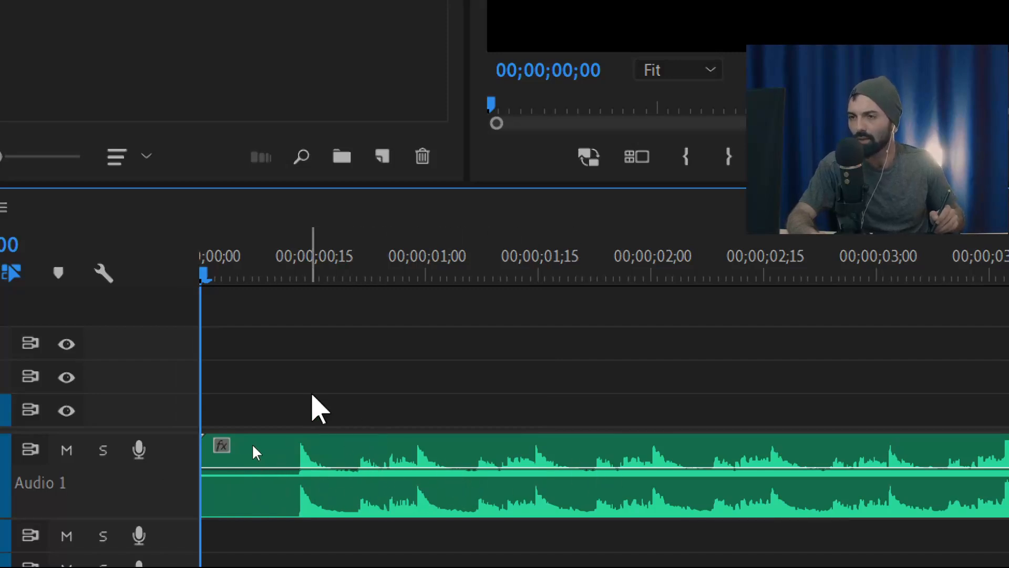
click(259, 274)
click(274, 273)
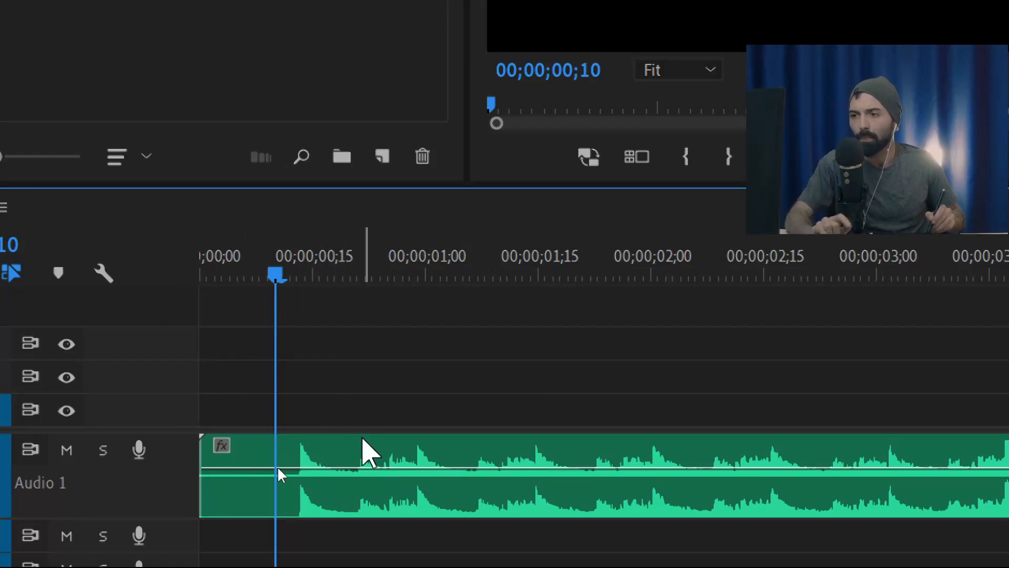
click(266, 473)
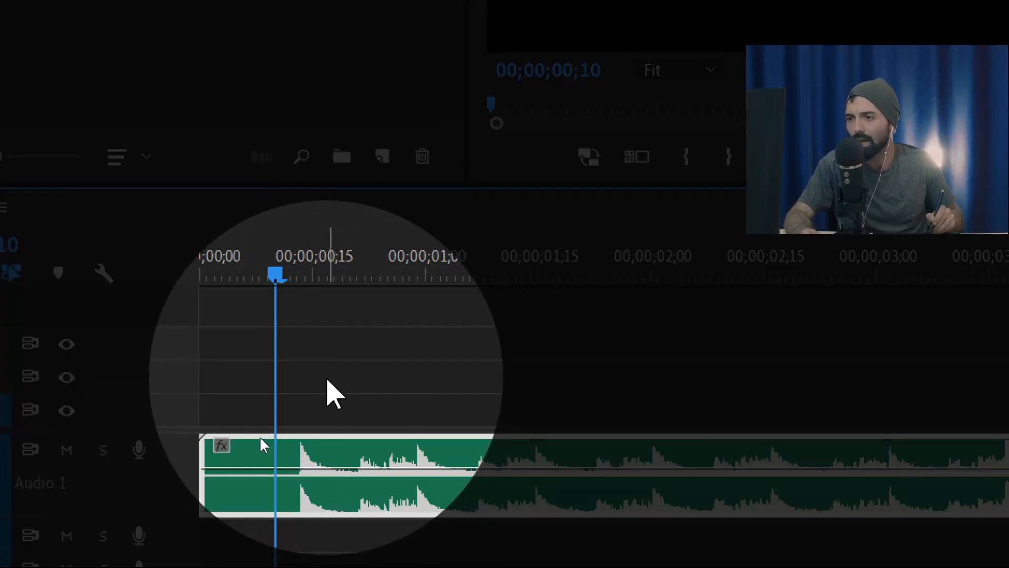
click(326, 377)
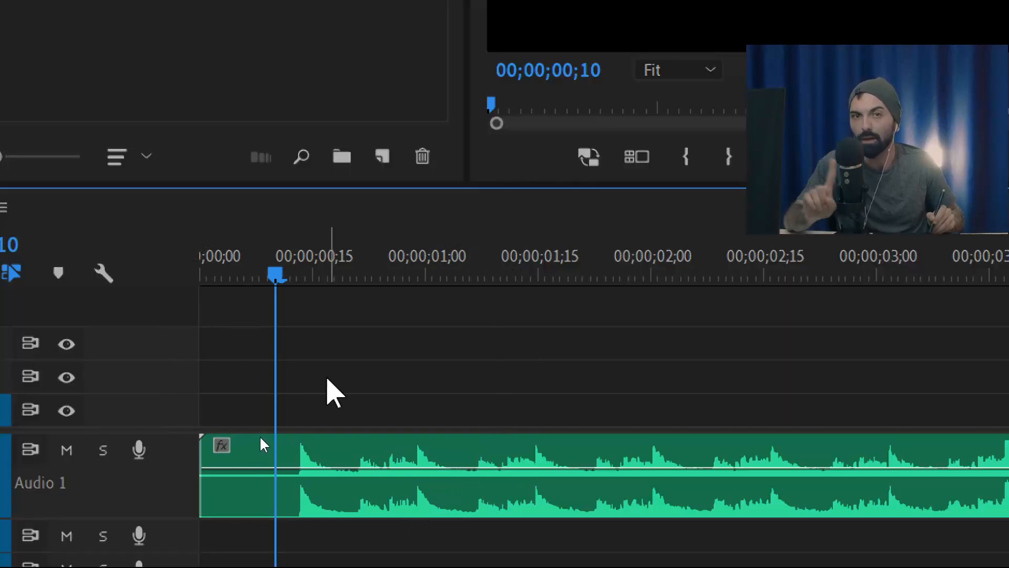
drag(273, 273, 312, 281)
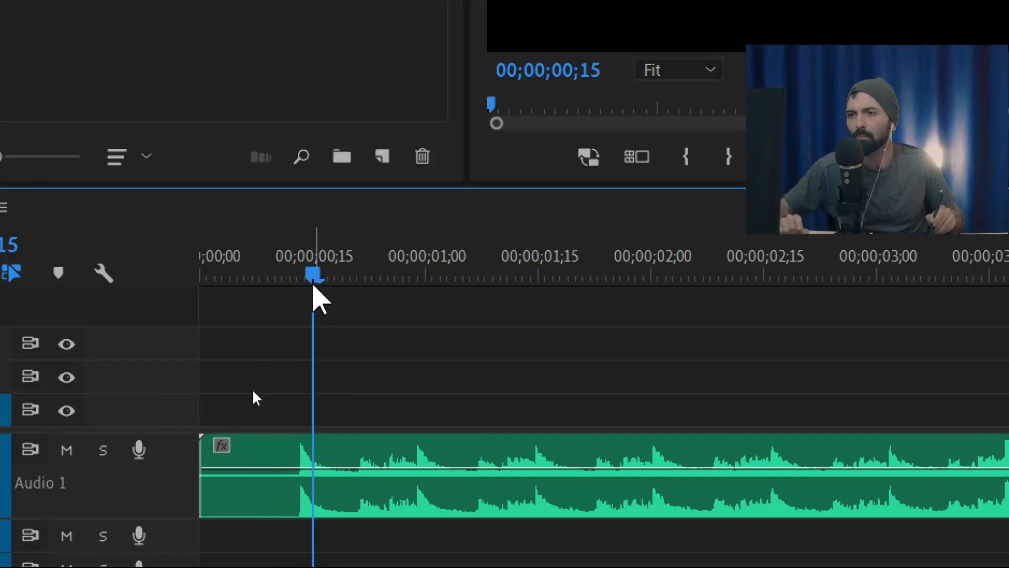
- Add sequence markers at 00;00;00;00 and on the first beats at 00;00;00;13, 00;00;00;29 and 00;00;01;15
drag(307, 271, 200, 289)
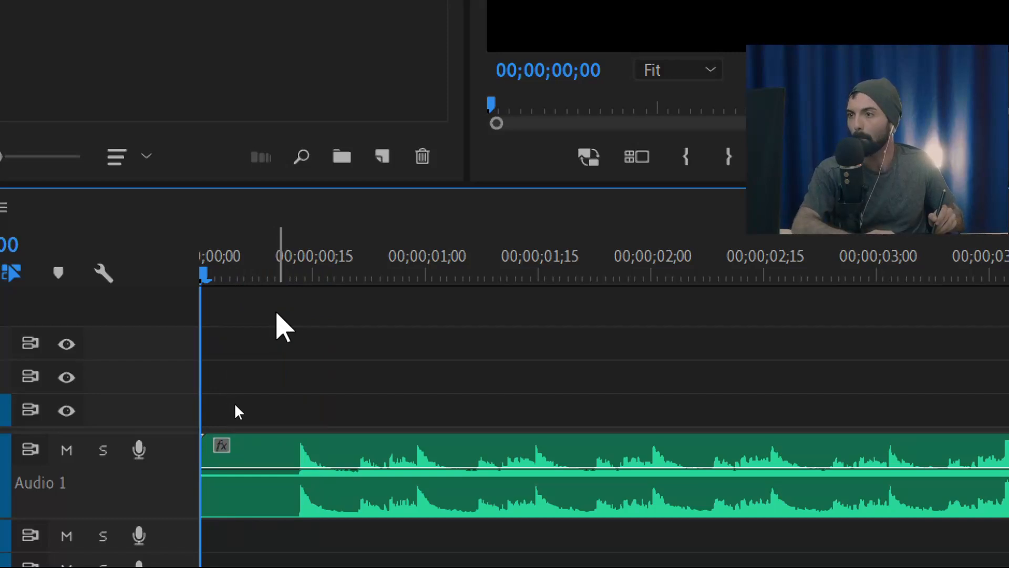
key(m)
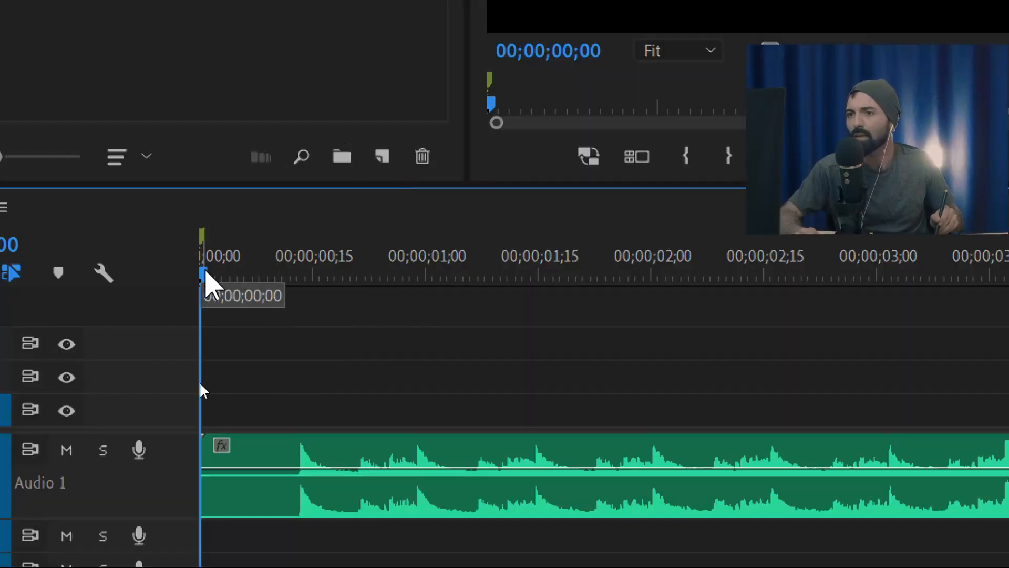
drag(203, 270, 307, 401)
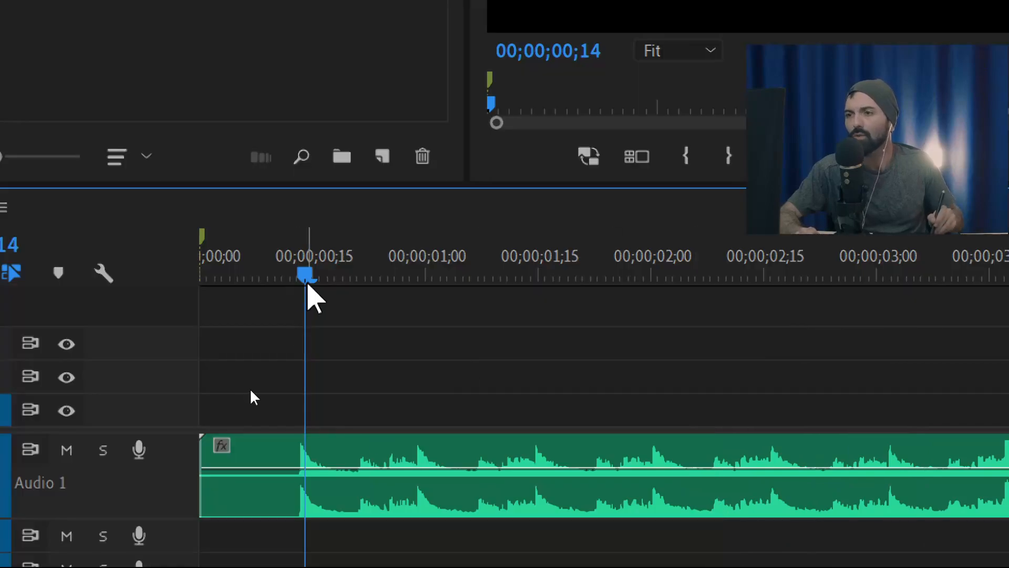
mouse_move(302, 278)
mouse_down()
mouse_move(291, 274)
mouse_move(307, 281)
mouse_move(298, 280)
mouse_up()
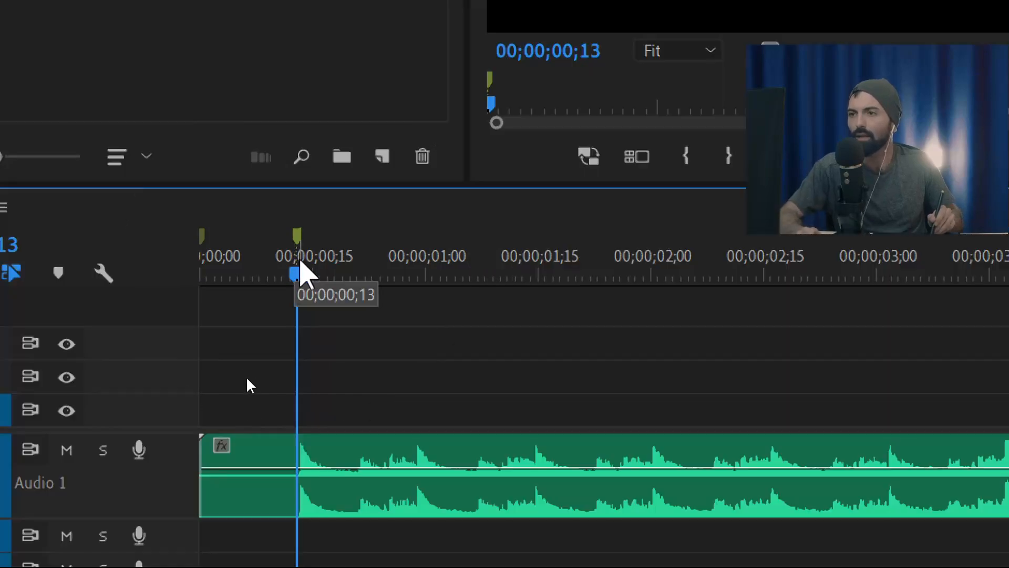
drag(296, 274, 536, 284)
key(m)
key(m)
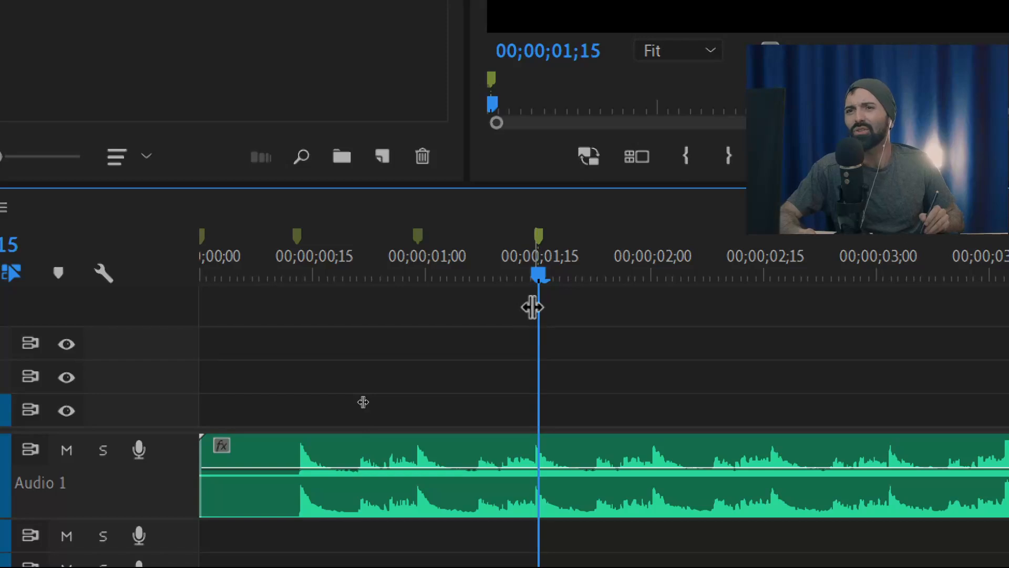
- Play the sequence from its start to 00;00;15;16, adding markers on the music's beats during playback
drag(535, 276, 435, 284)
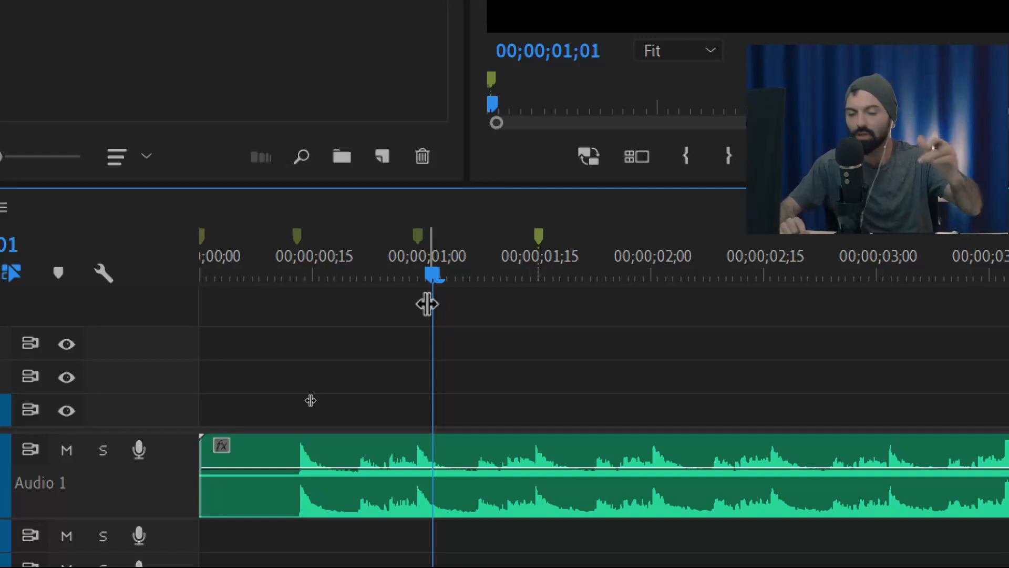
drag(504, 273, 424, 293)
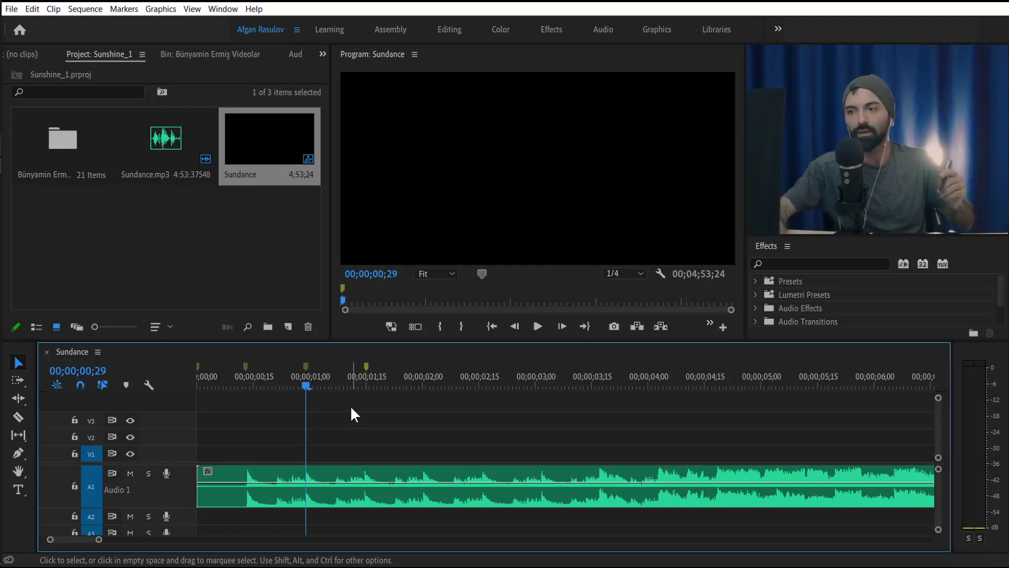
drag(311, 385, 185, 391)
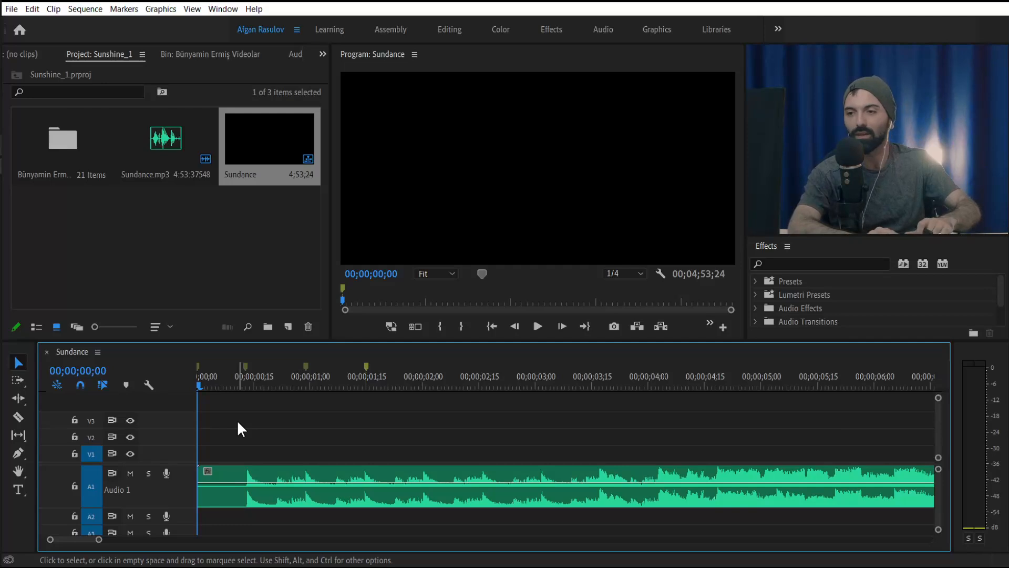
key(space)
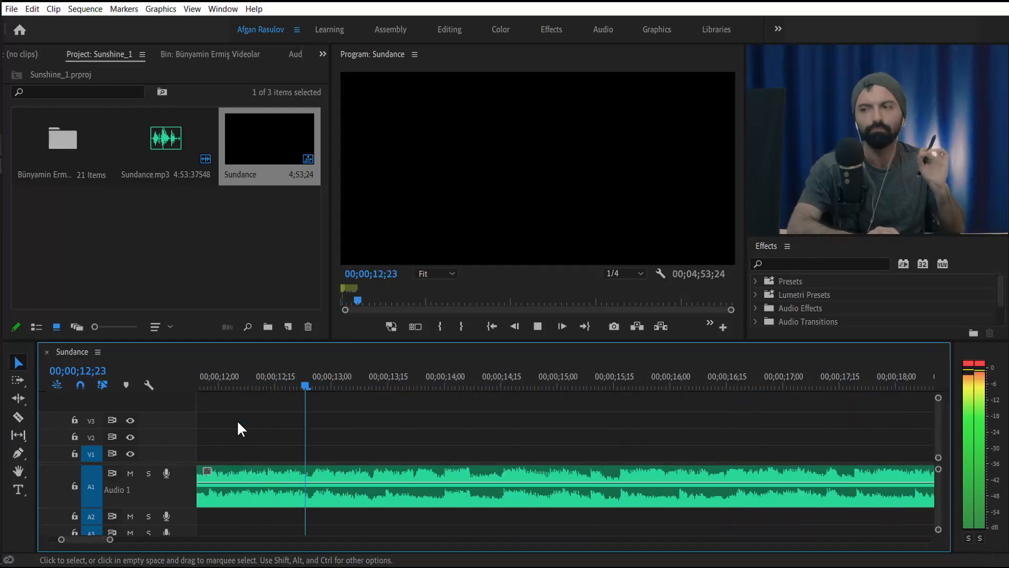
key(m)
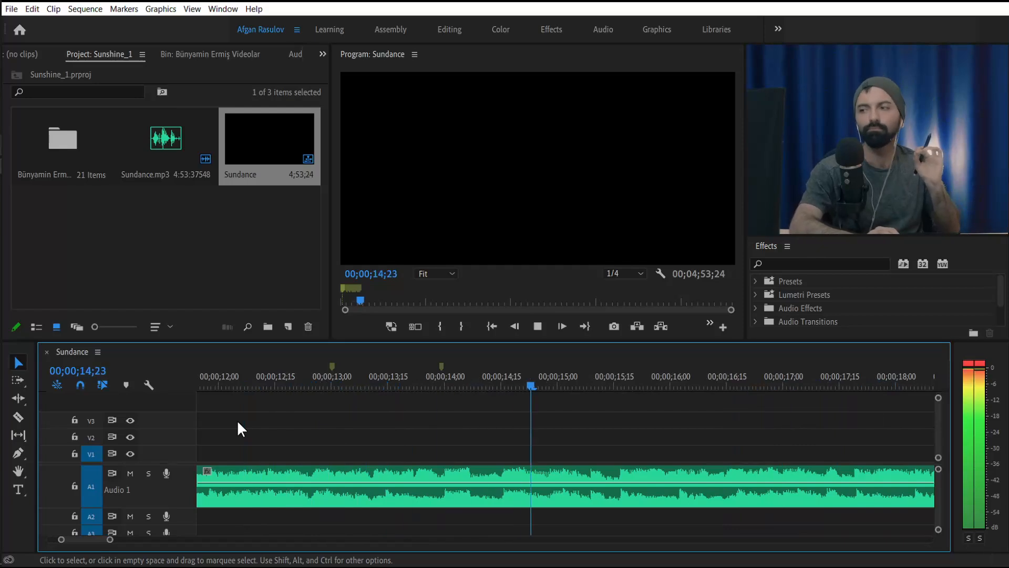
key(m)
key(space)
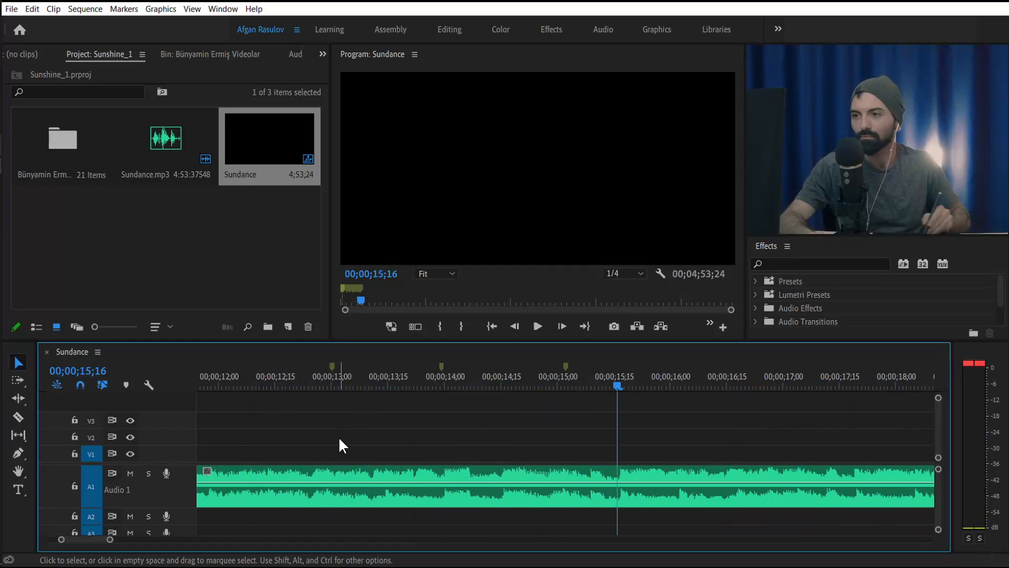
- Continue playing the sequence to 00;00;17;18, adding a beat marker at about 00;00;17;04
drag(327, 388, 312, 388)
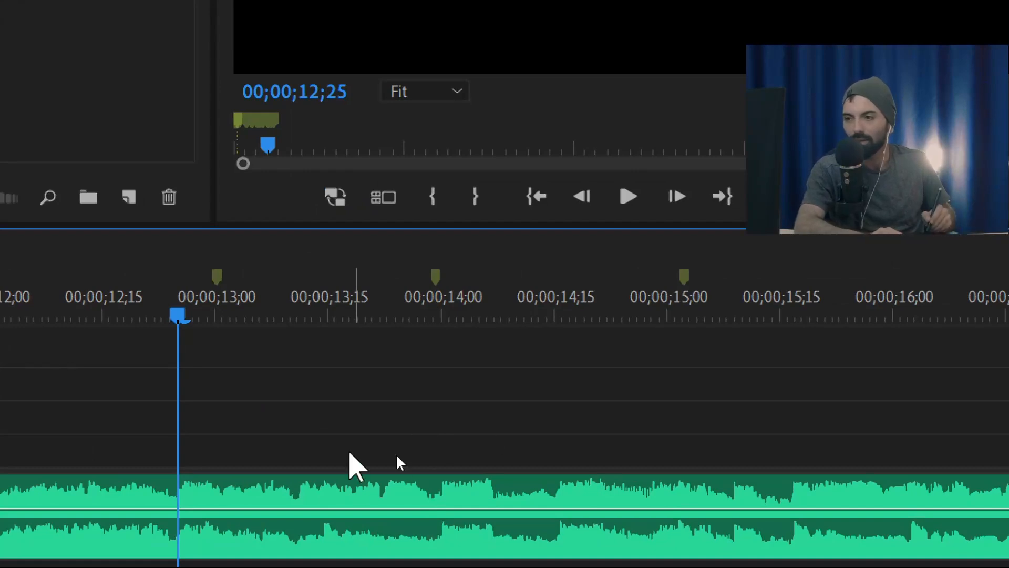
click(371, 494)
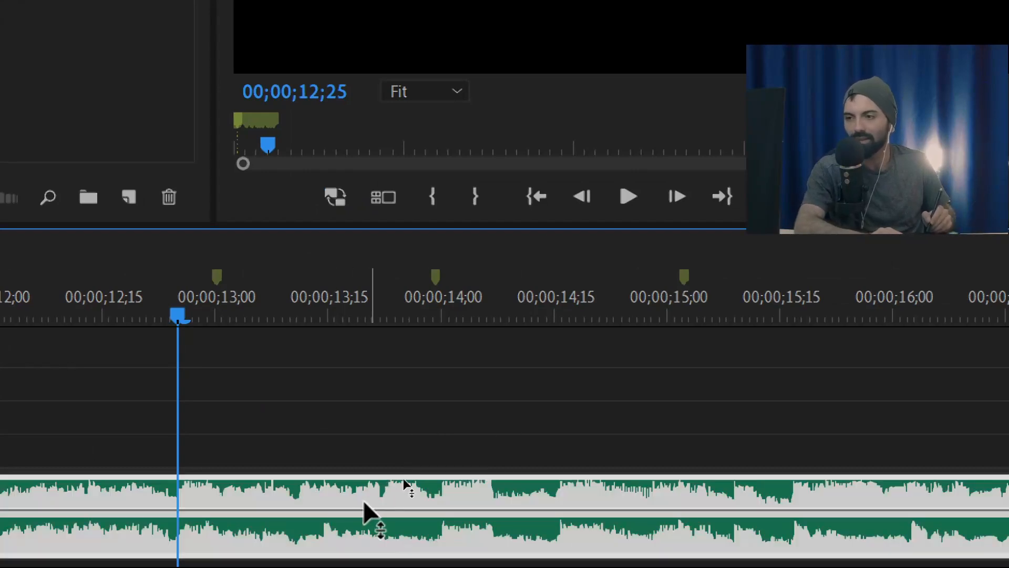
click(345, 420)
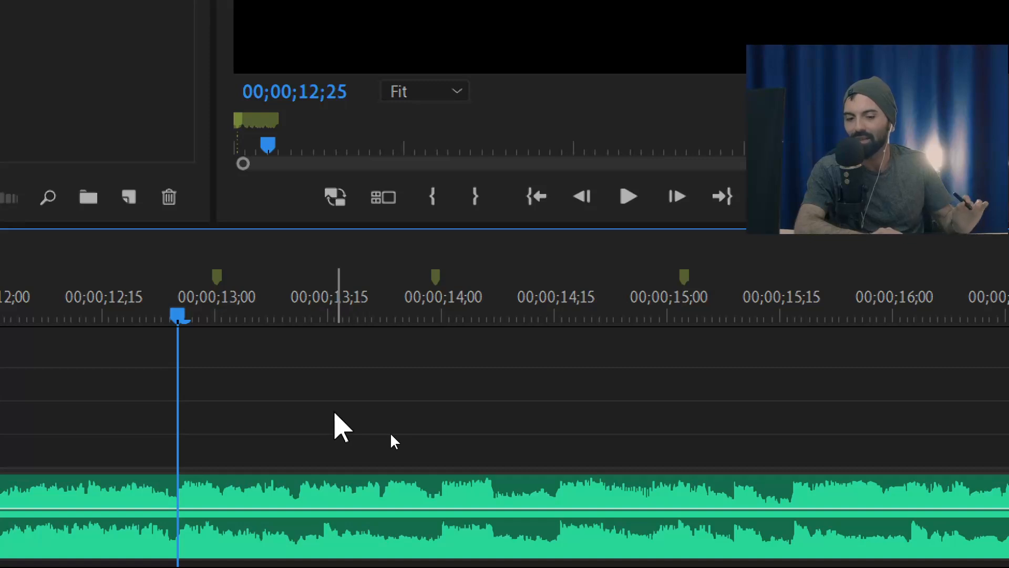
key(space)
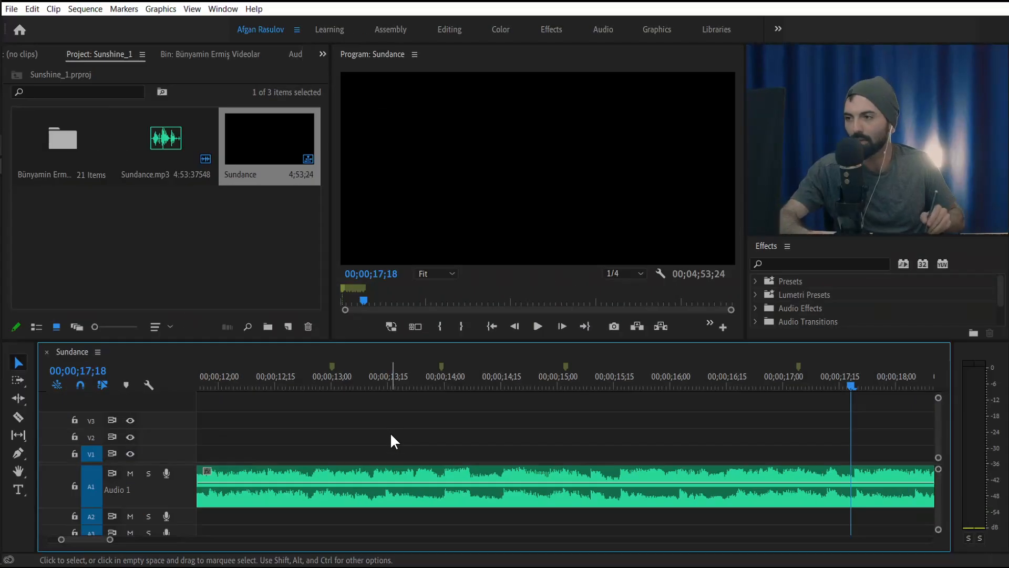
- Play the sequence from 00;00;17;05 to 00;00;29;04, adding more markers on the beats during playback
drag(815, 389, 803, 390)
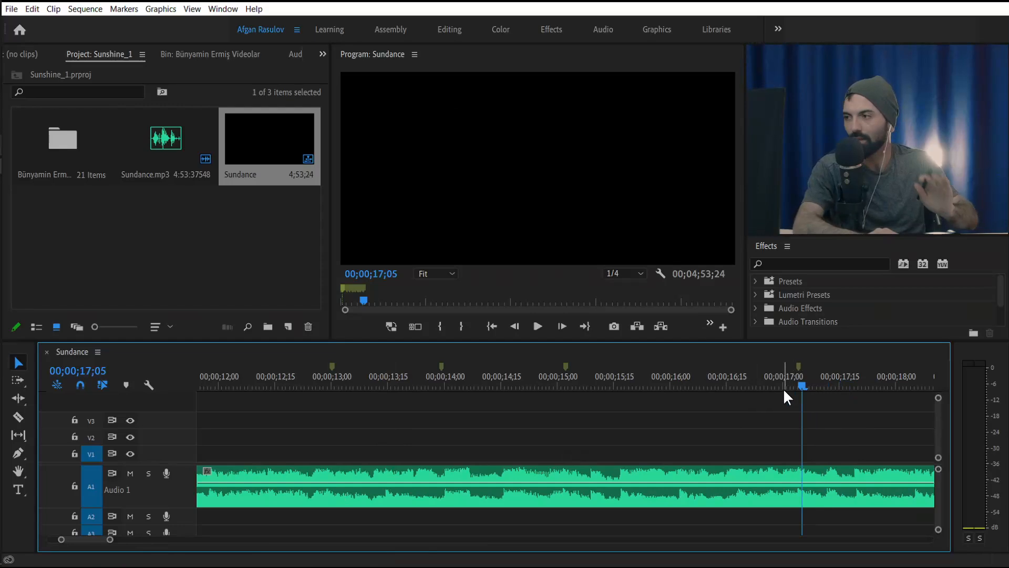
key(space)
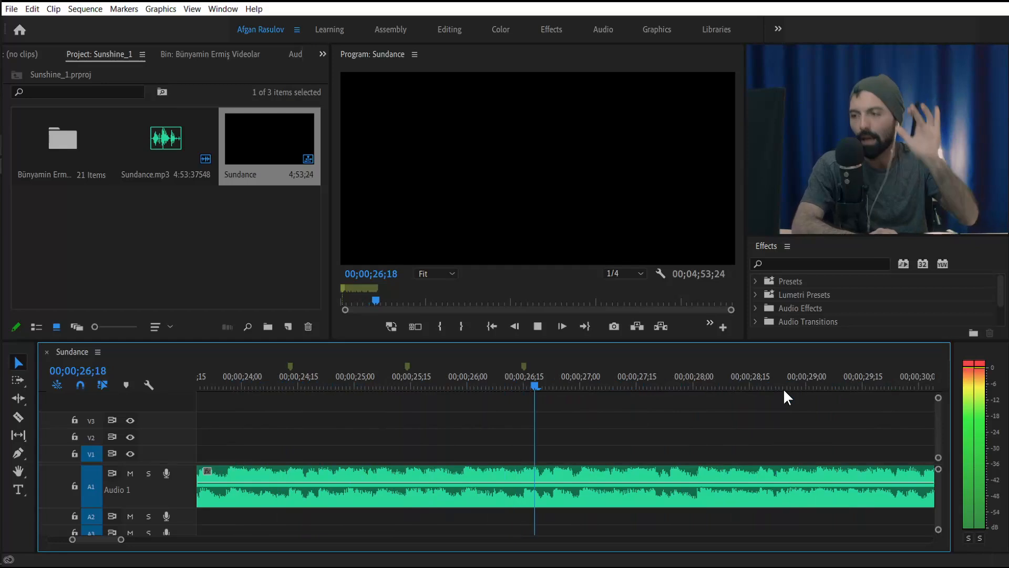
key(m)
key(m)
key(space)
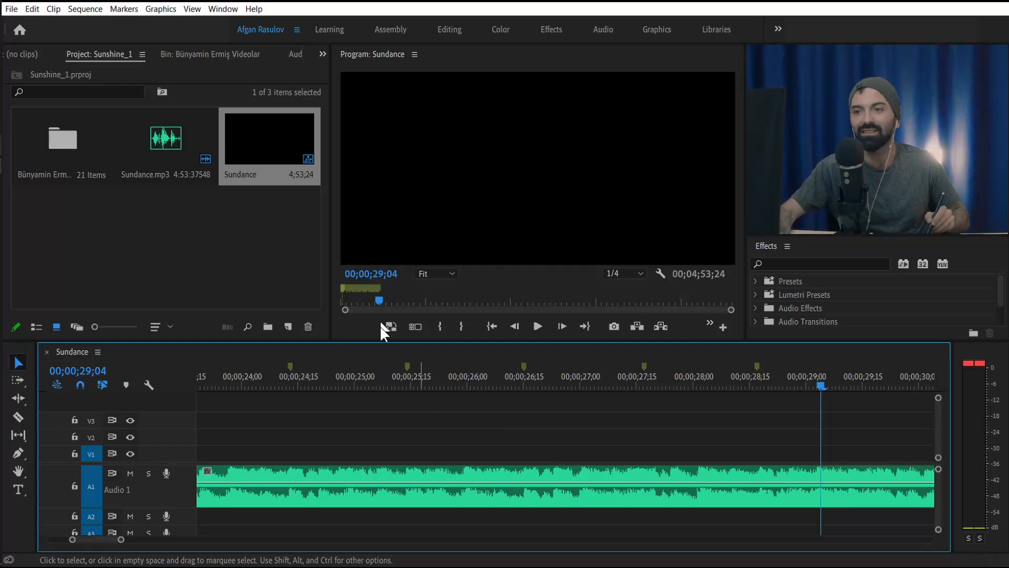
- Return the playhead to the start of the sequence and lock audio track A1
drag(119, 544, 373, 540)
drag(333, 379, 319, 383)
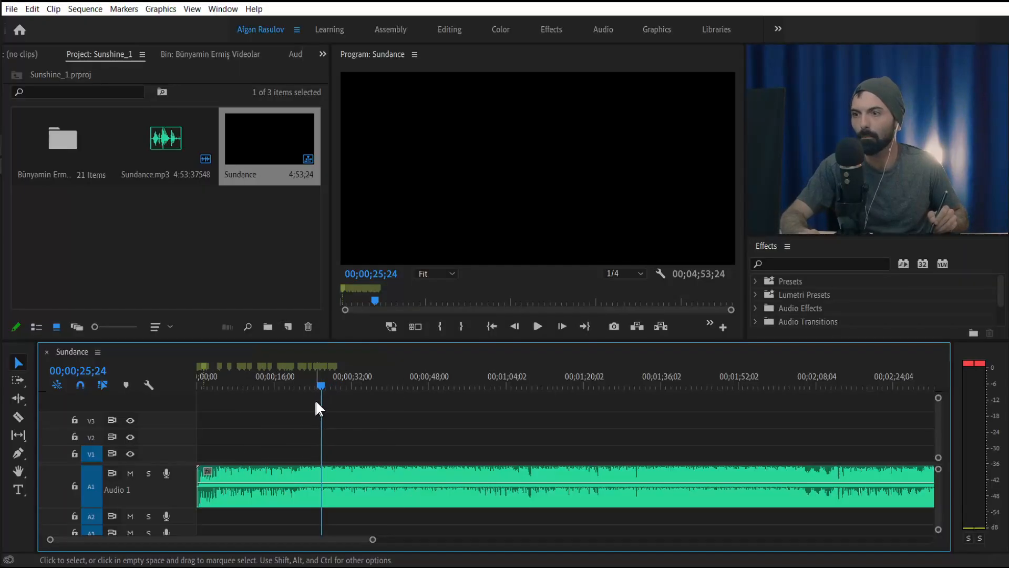
drag(320, 385, 184, 396)
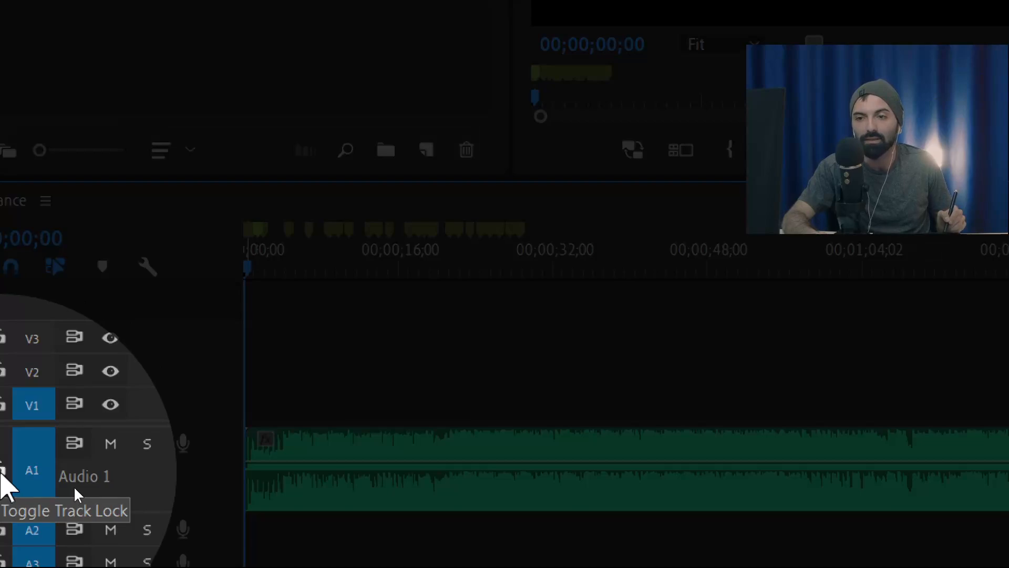
click(2, 469)
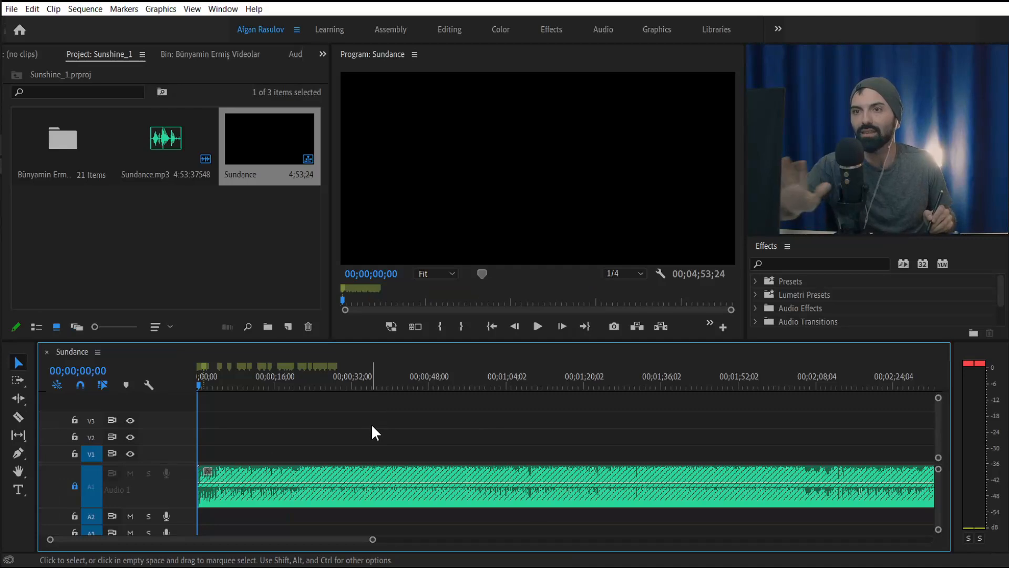
- Open the video bin and select every clip in it except sonradan.mp4
click(54, 149)
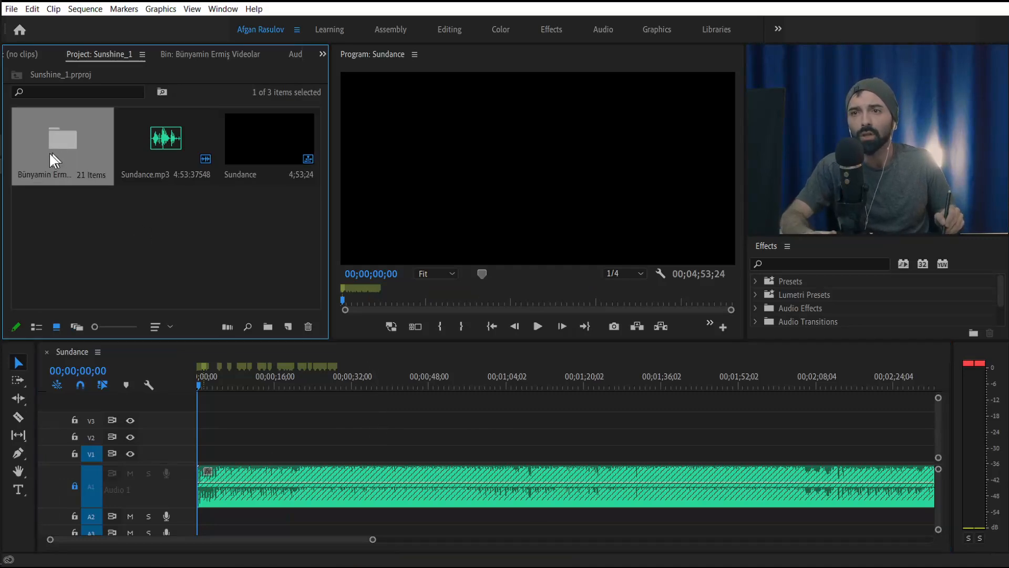
double_click(55, 149)
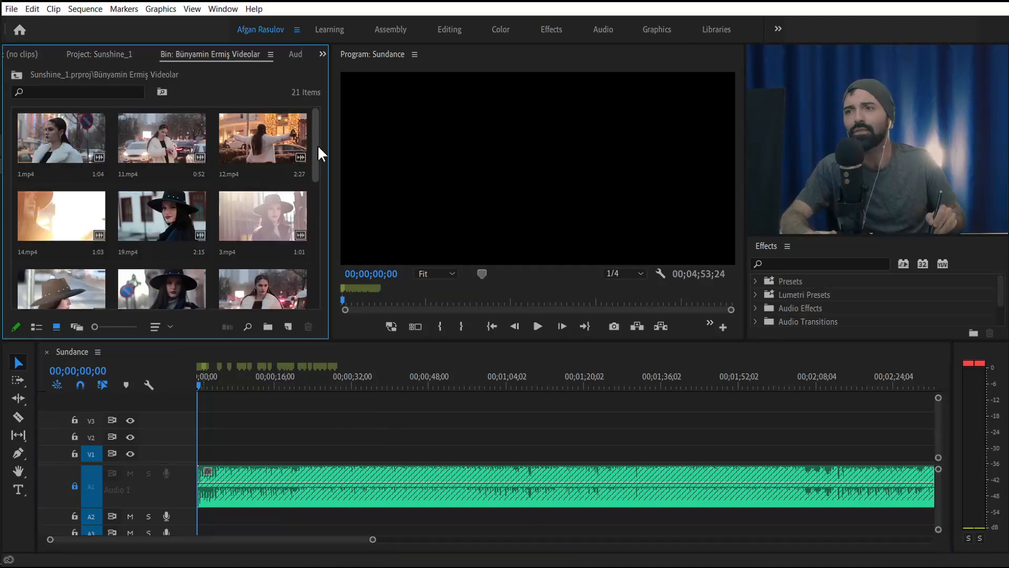
drag(314, 149, 317, 109)
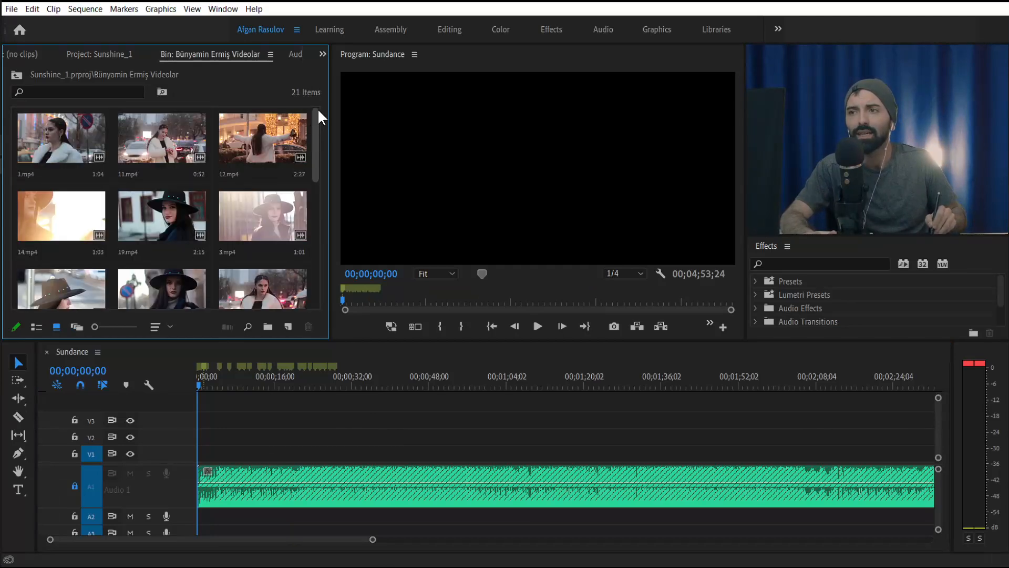
click(48, 139)
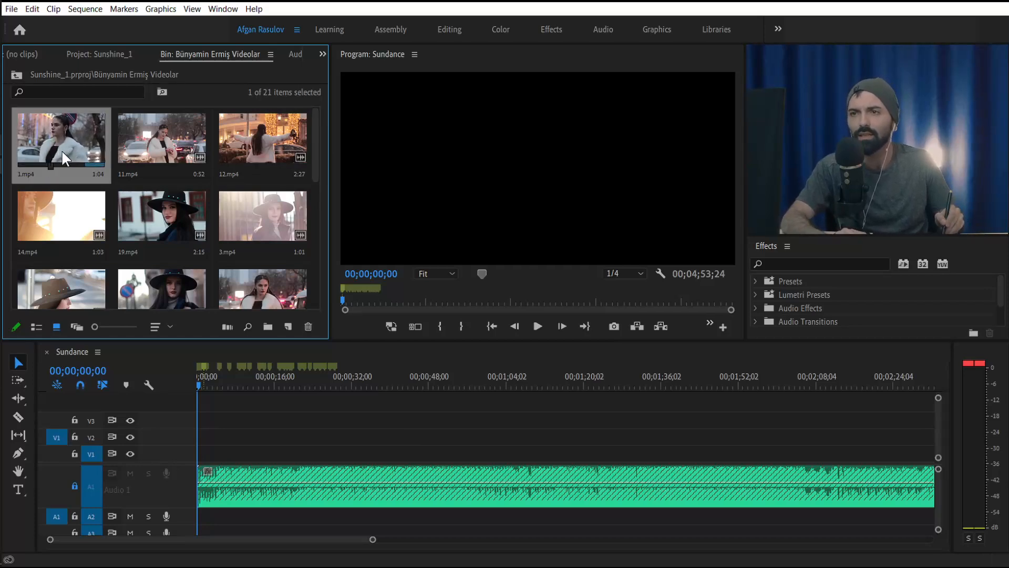
drag(321, 154, 320, 262)
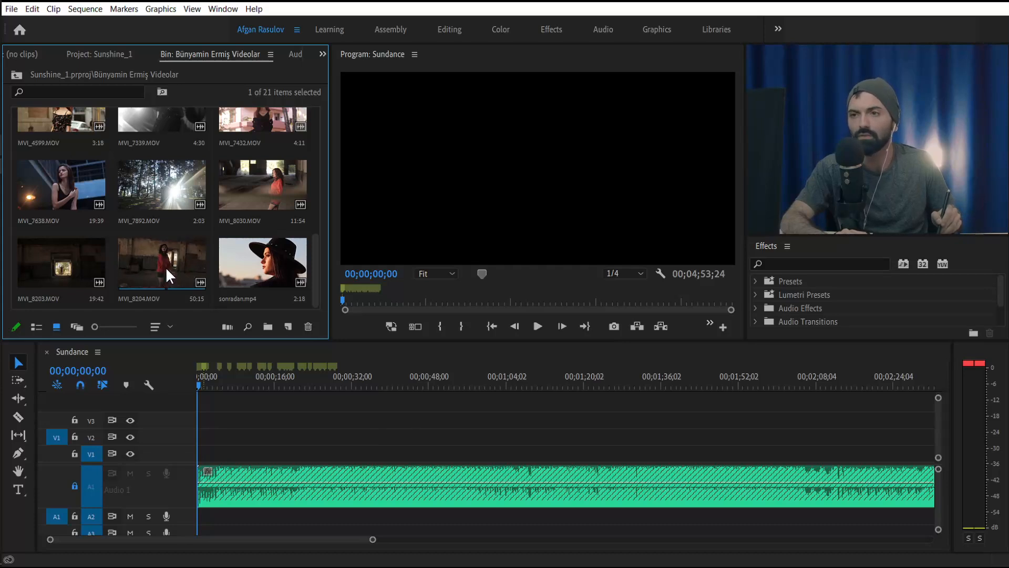
key(ctrl+a)
drag(313, 268, 307, 121)
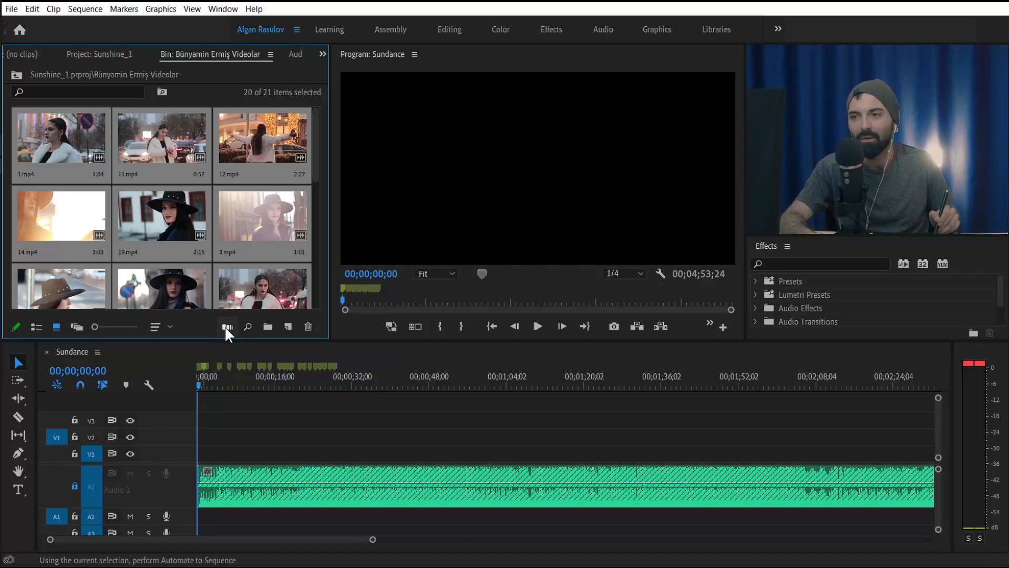
- Automate the selected clips to the Sundance sequence at unnumbered markers, using Overwrite Edit and ignoring audio
click(227, 322)
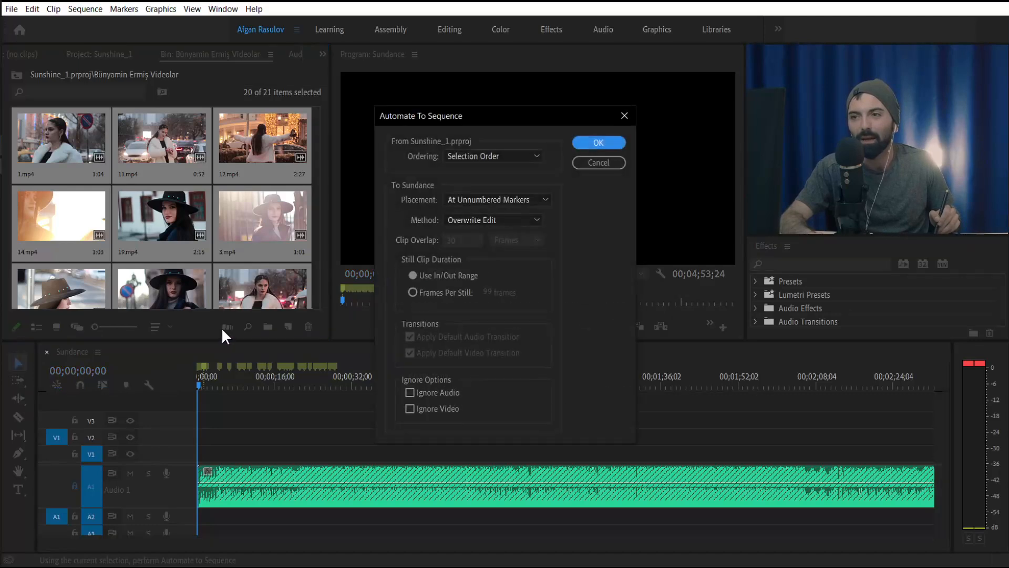
drag(442, 115, 416, 120)
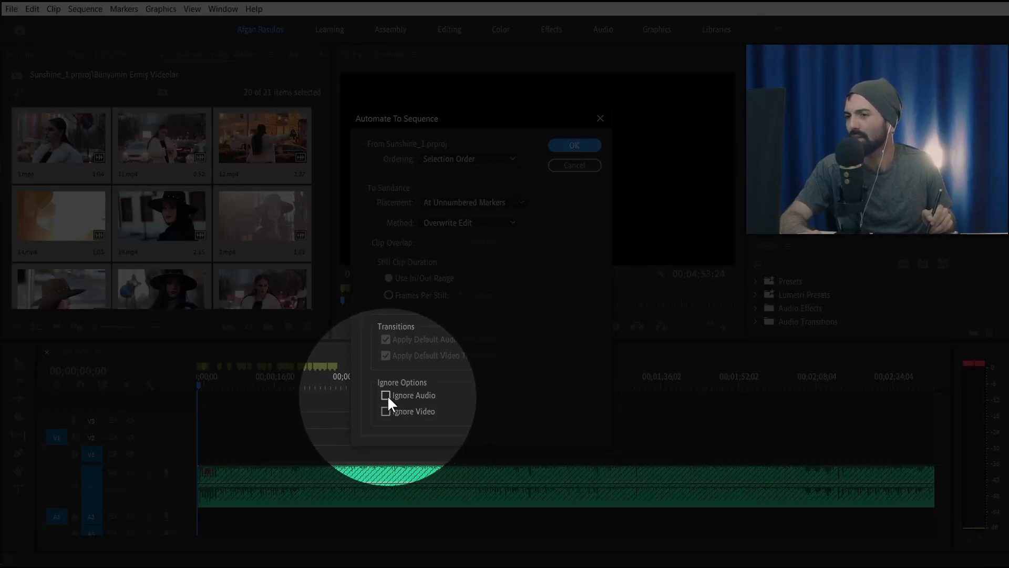
click(385, 395)
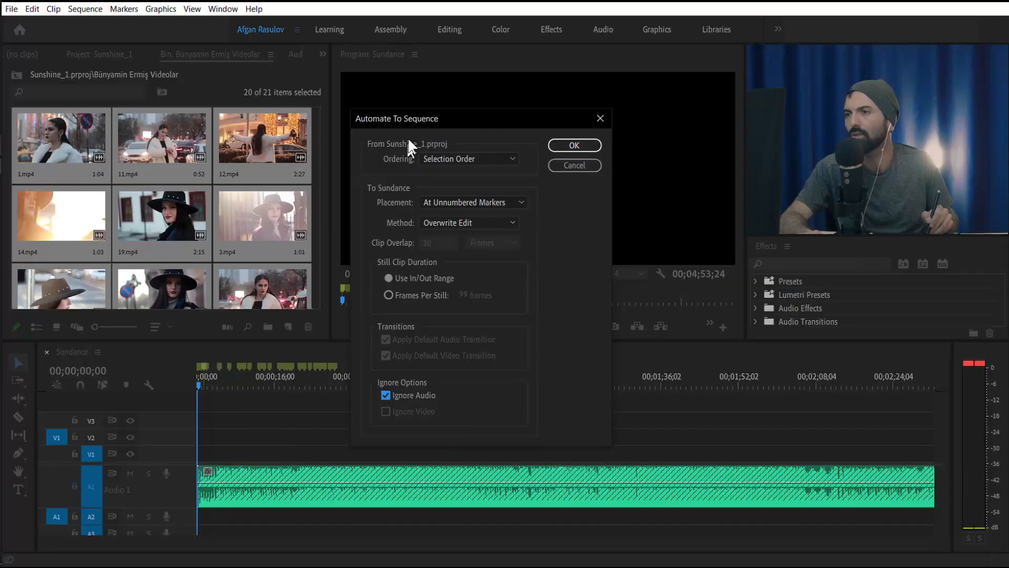
drag(423, 124, 415, 120)
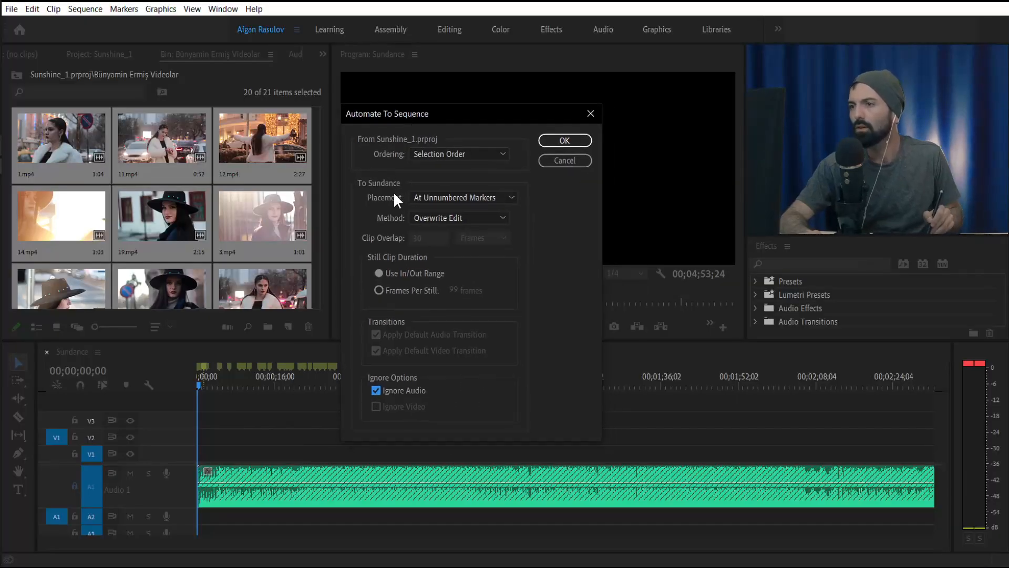
click(438, 214)
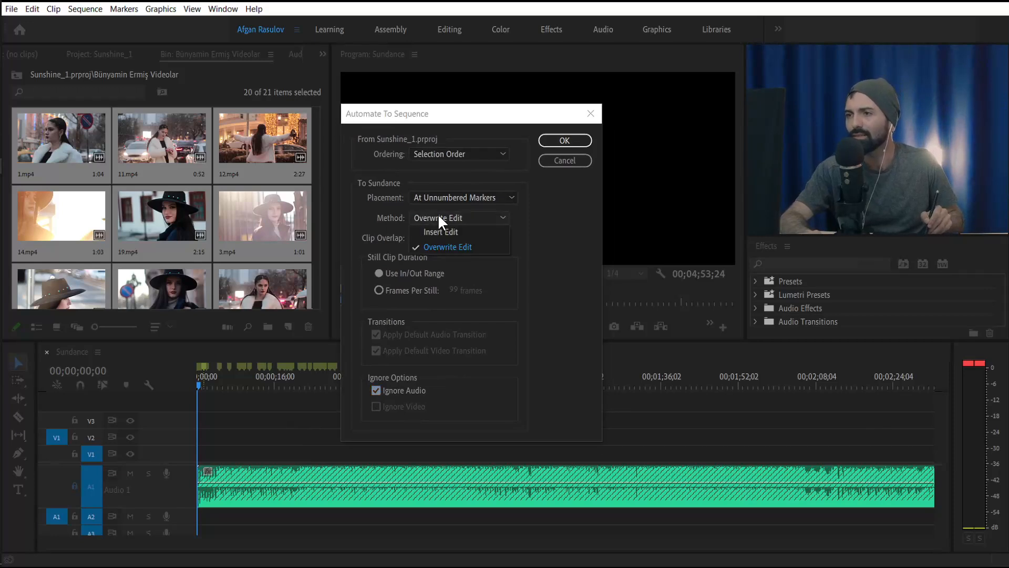
click(438, 247)
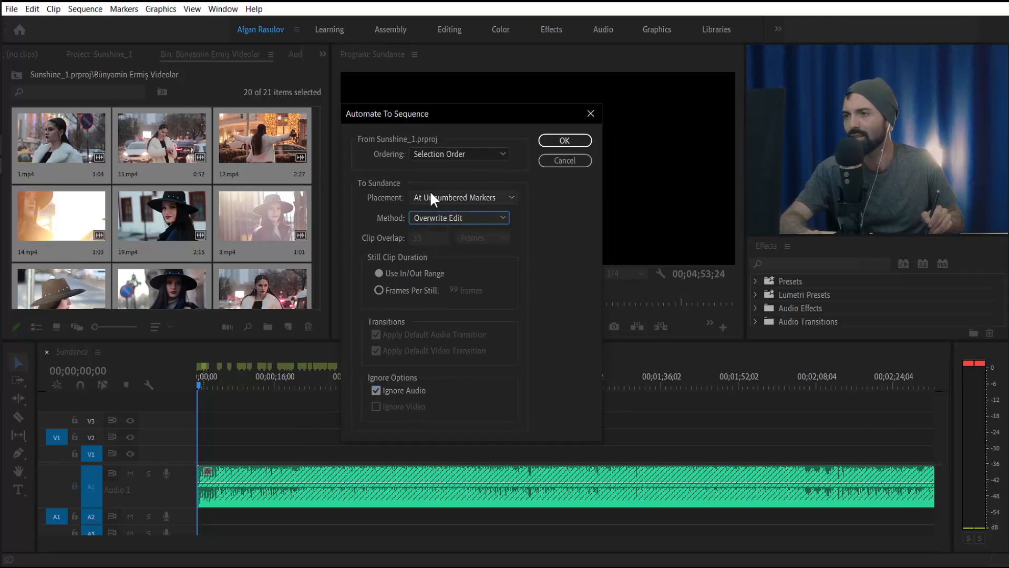
click(428, 197)
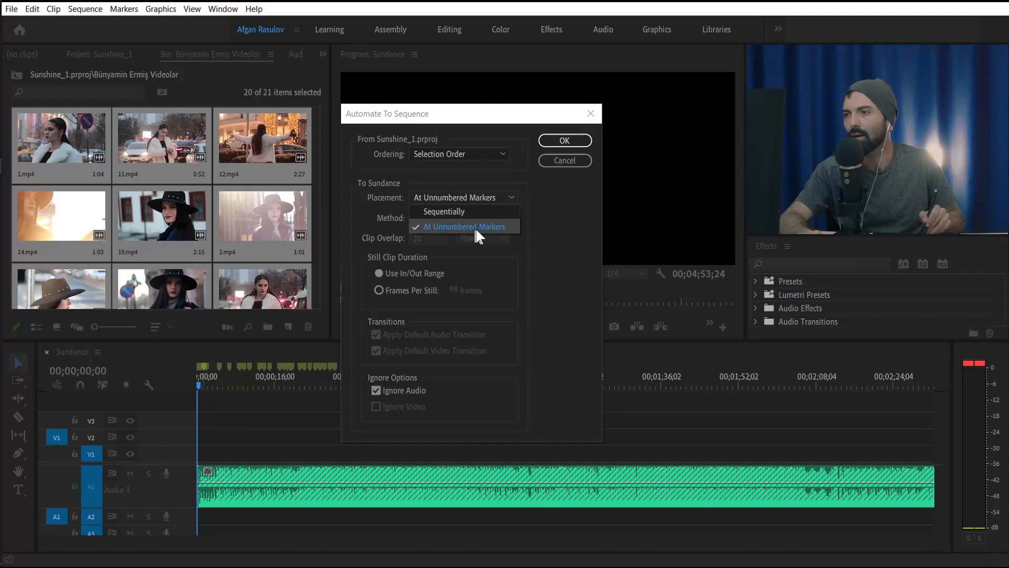
click(489, 226)
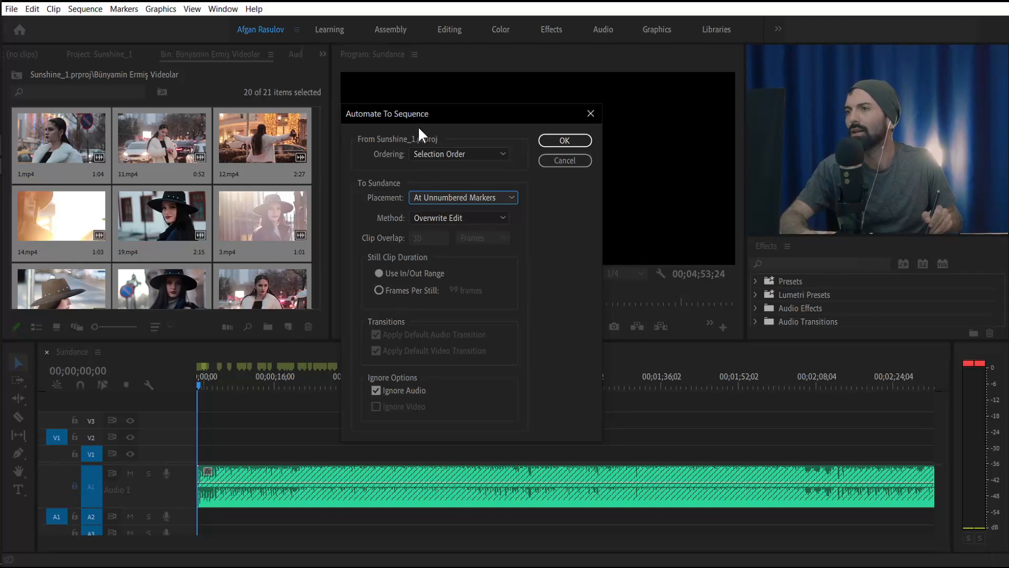
drag(415, 115, 409, 109)
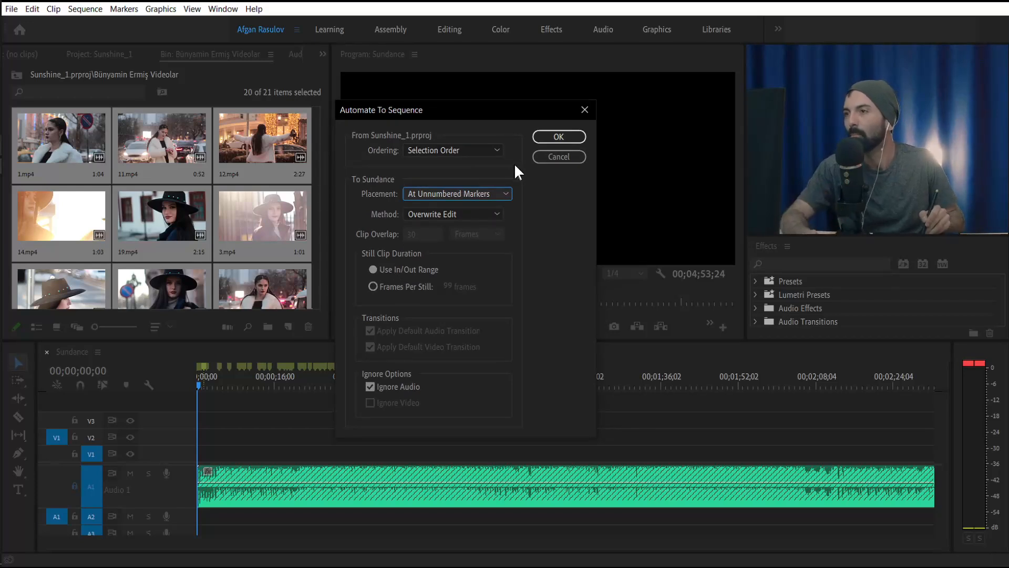
click(548, 138)
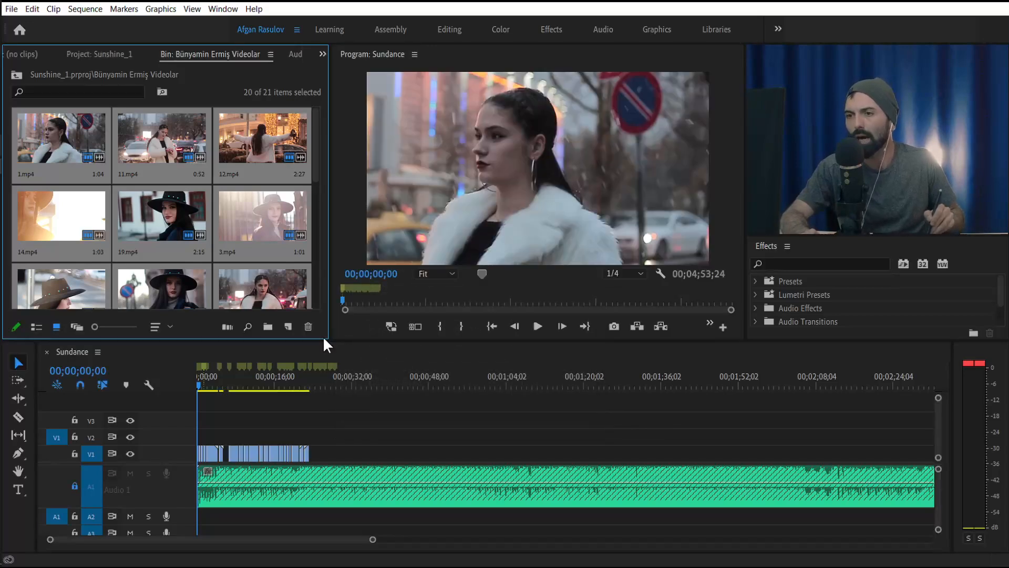
- Add a sequence marker at 00;00;05;24 in the empty gap on track V1
drag(372, 539, 275, 546)
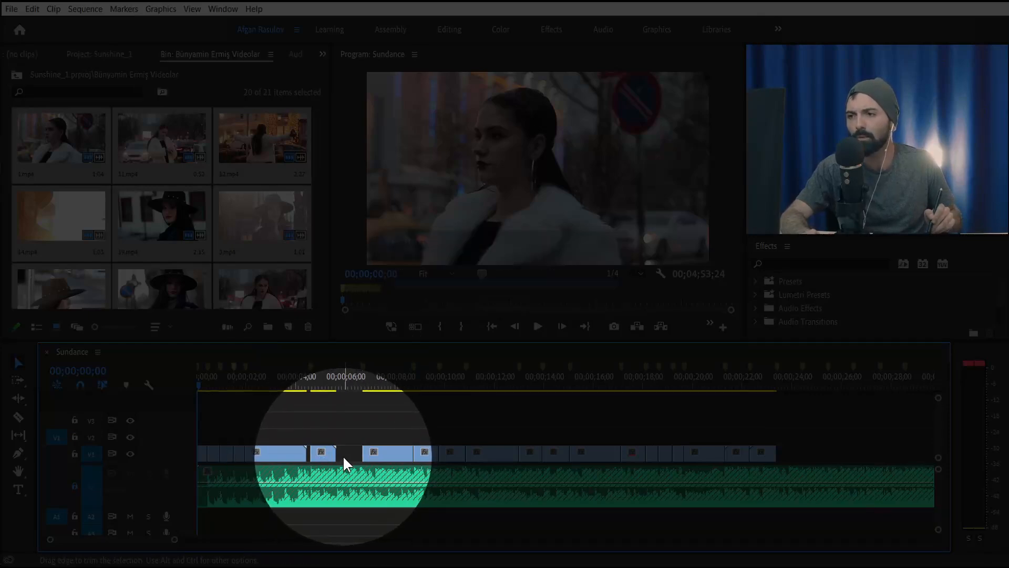
click(323, 453)
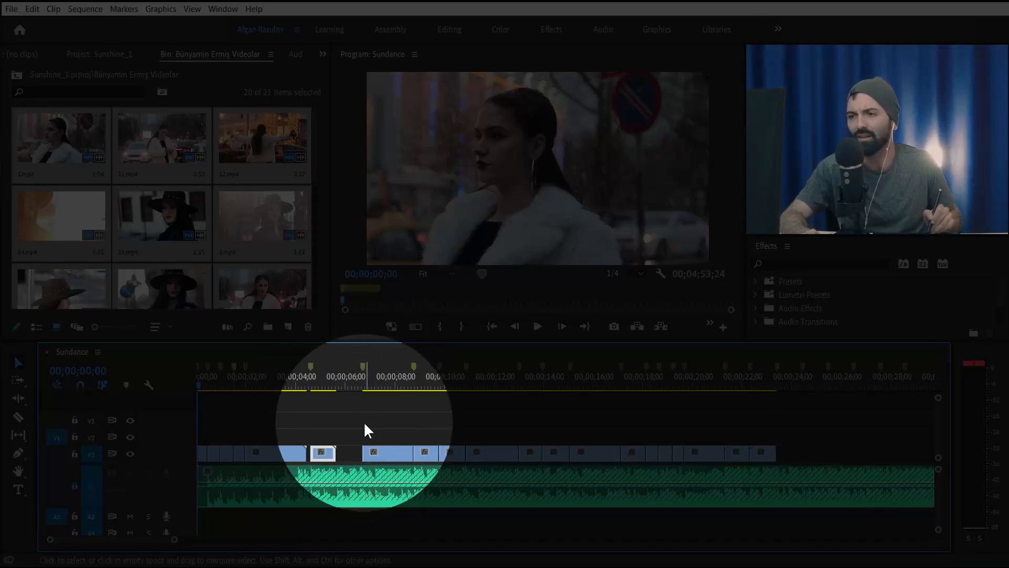
click(337, 382)
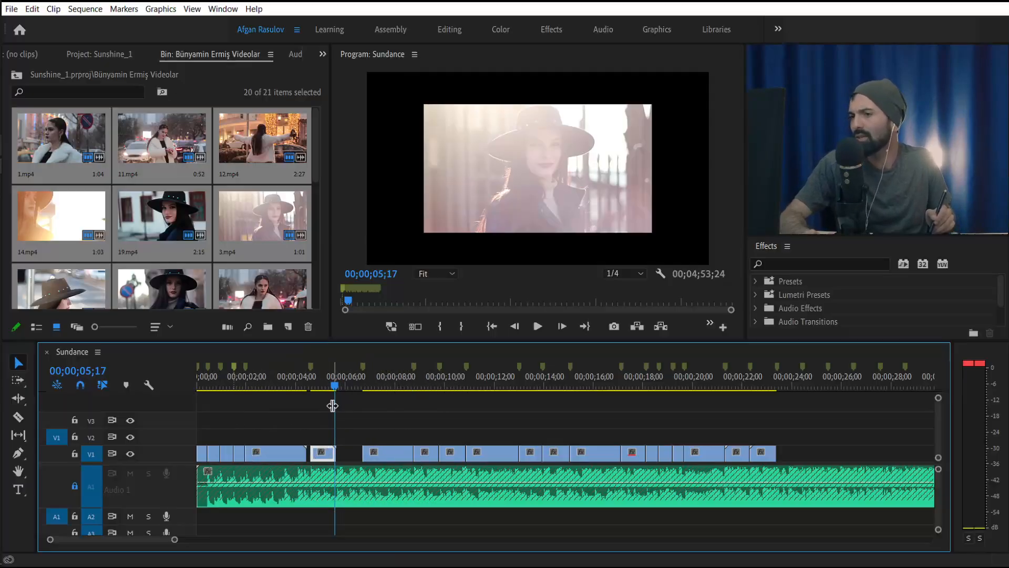
drag(329, 386, 340, 386)
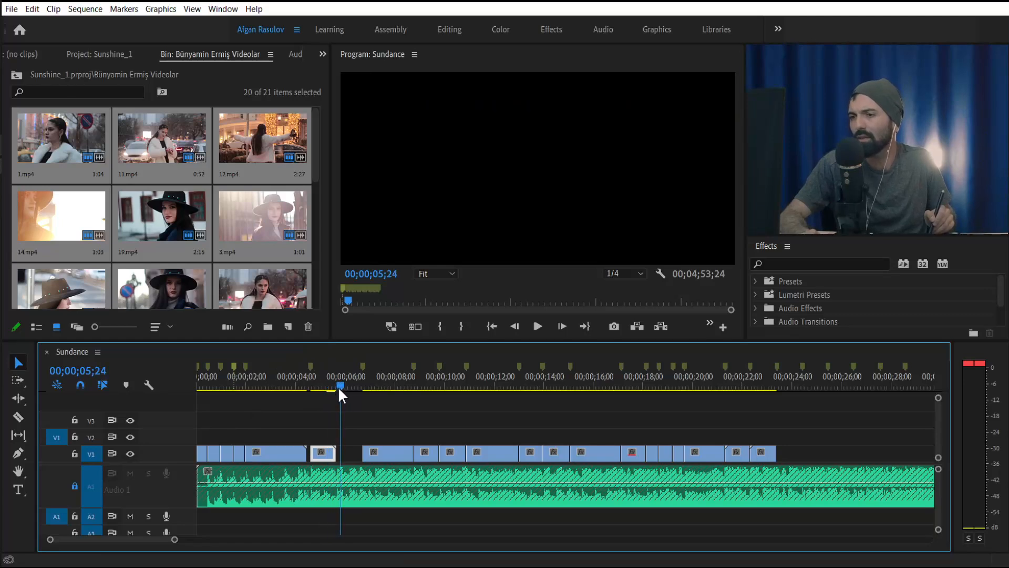
key(m)
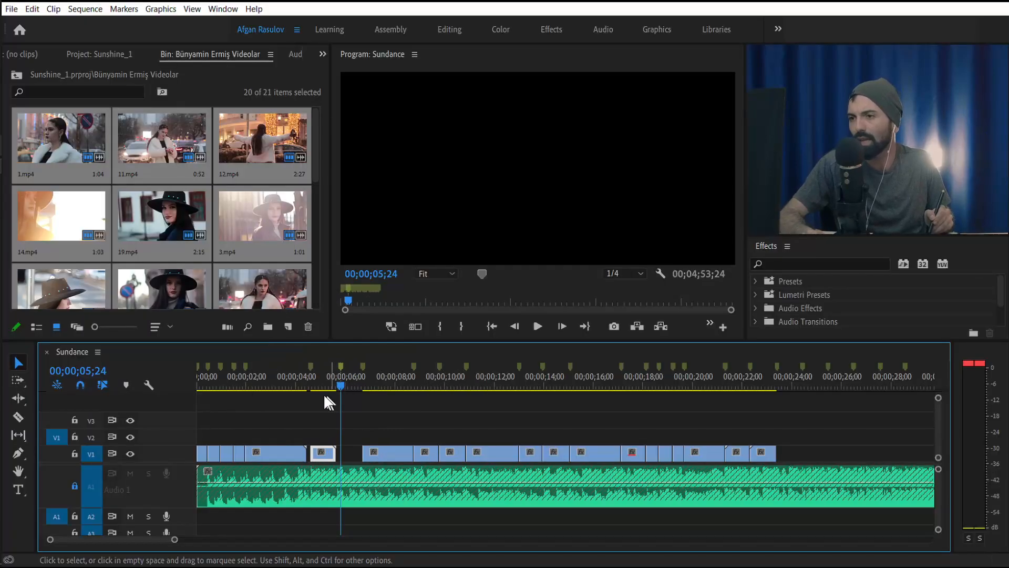
- Automate only sonradan.mp4 to the sequence at unnumbered markers with Overwrite Edit and Ignore Audio, filling the gap on V1
mouse_move(337, 386)
mouse_down()
mouse_move(322, 387)
mouse_move(333, 395)
mouse_up()
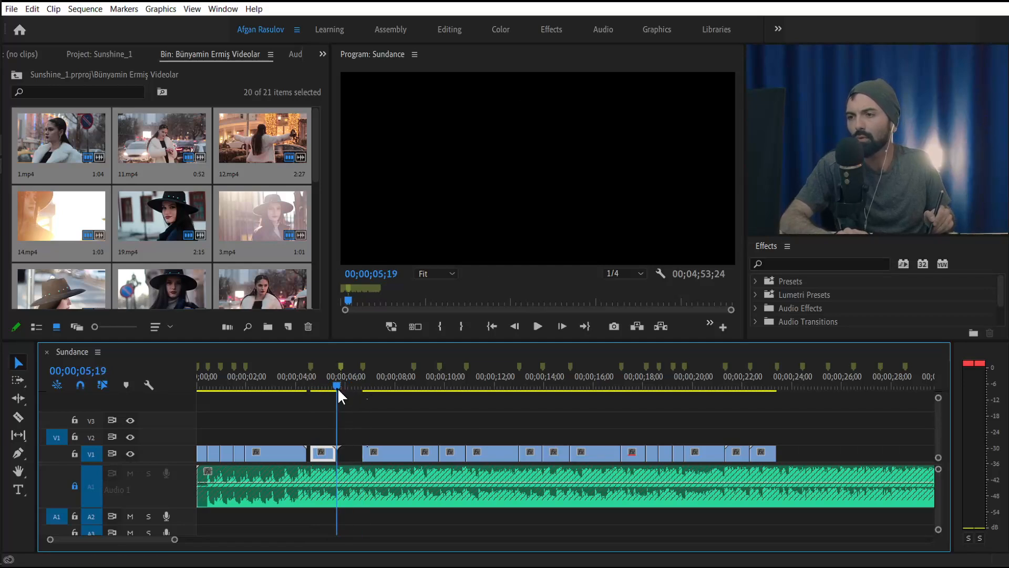
scroll(314, 178, down, 1)
drag(314, 179, 320, 297)
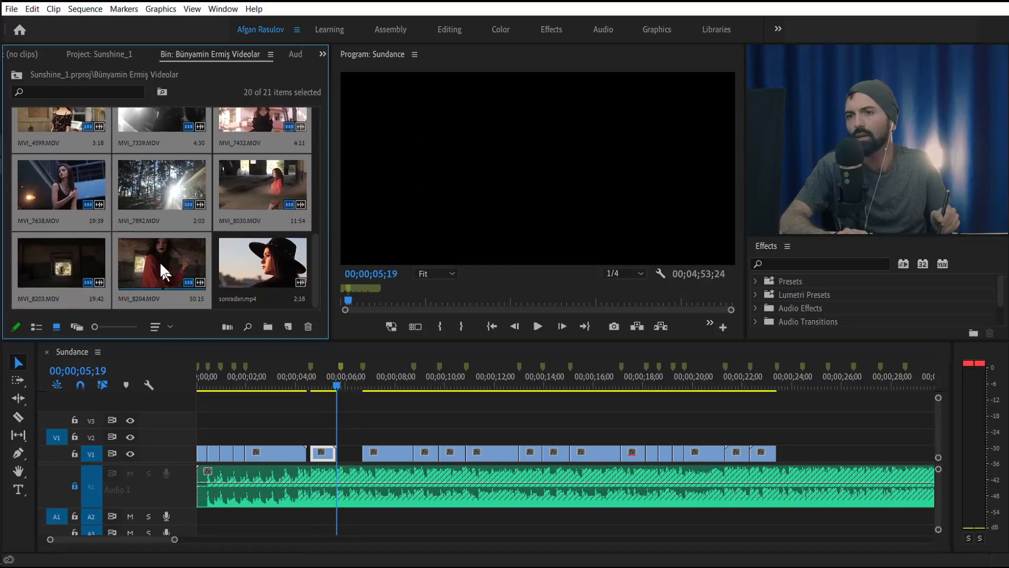
double_click(244, 272)
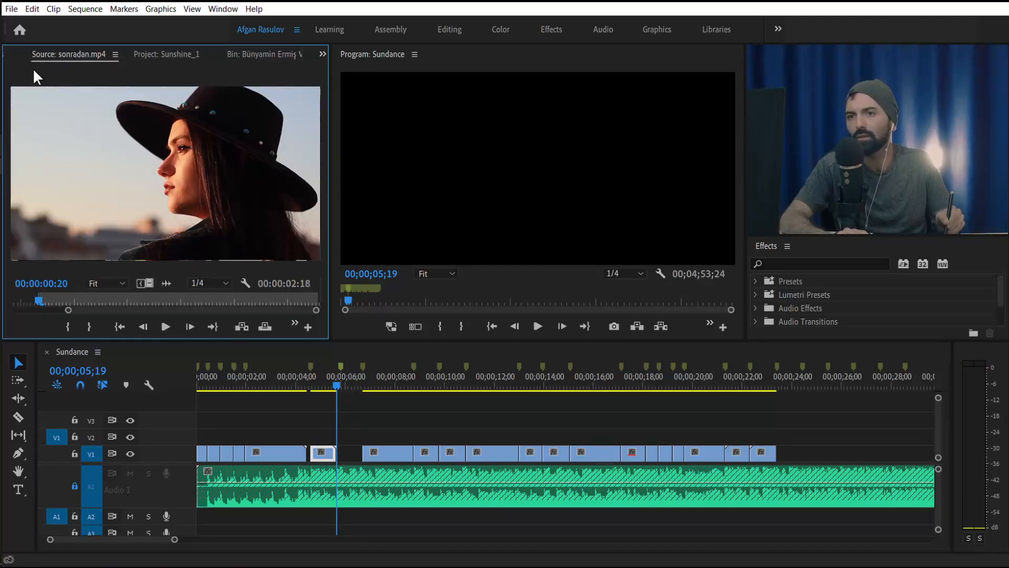
click(22, 57)
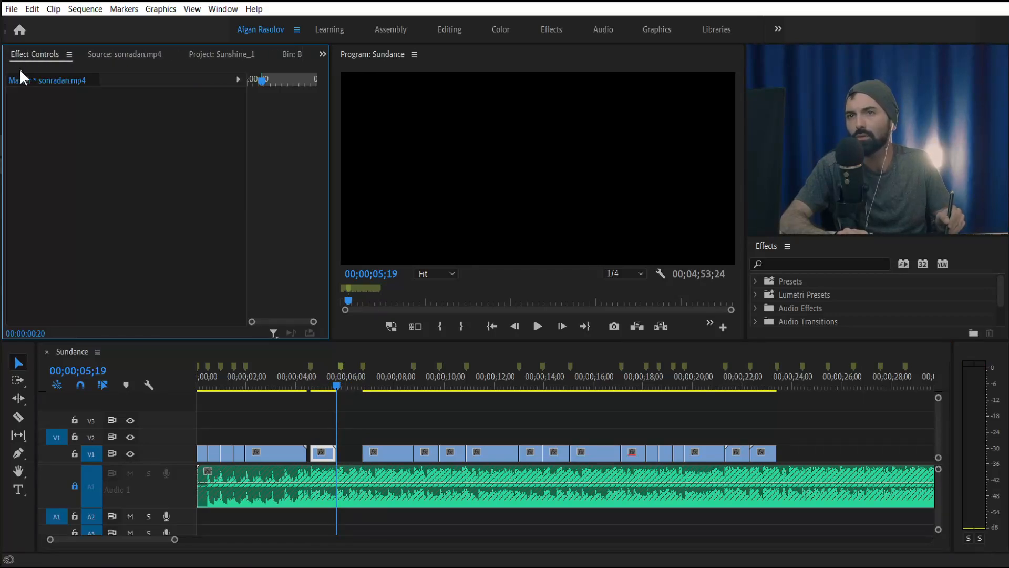
click(143, 55)
click(194, 53)
double_click(58, 144)
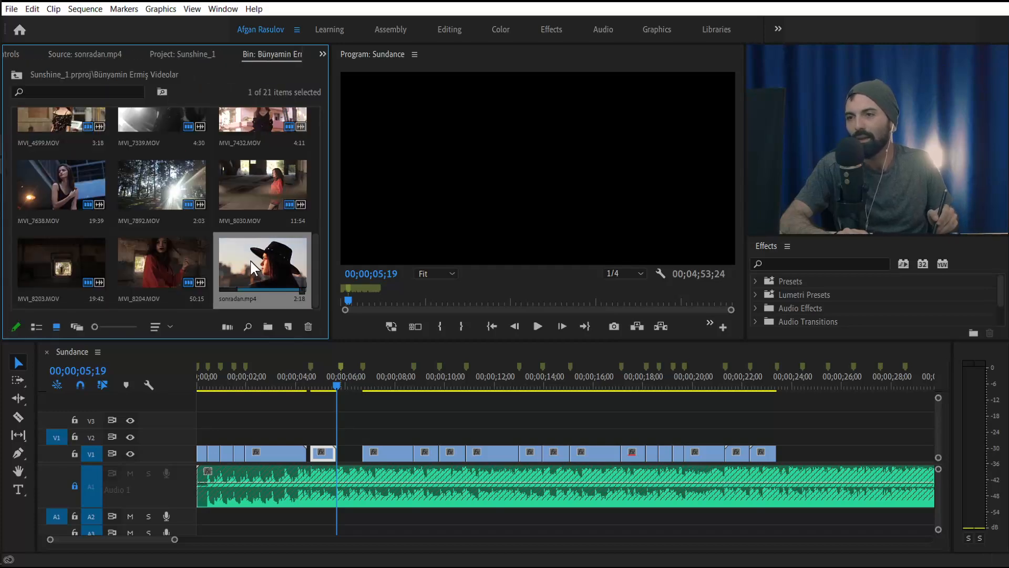
click(224, 326)
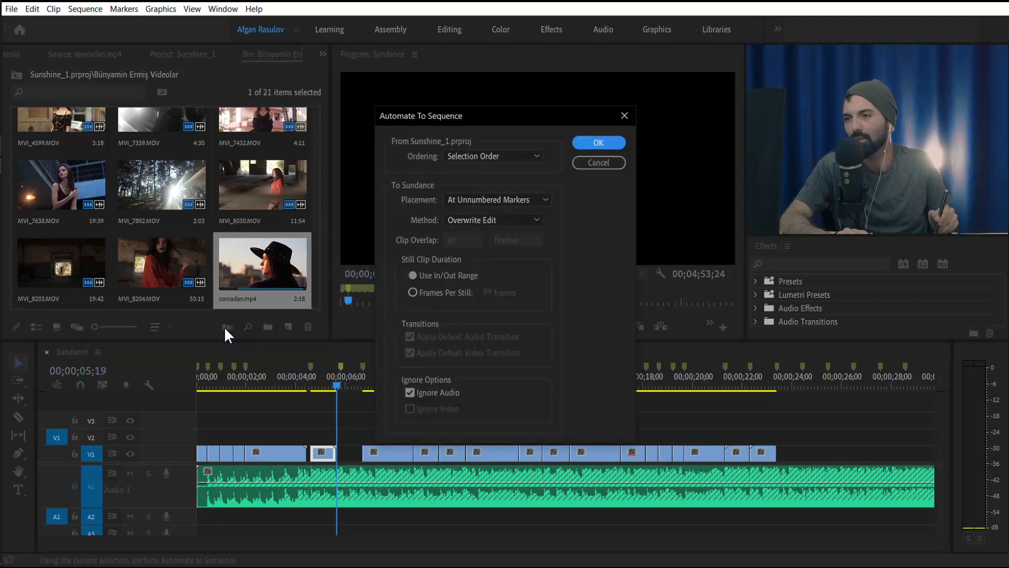
click(585, 141)
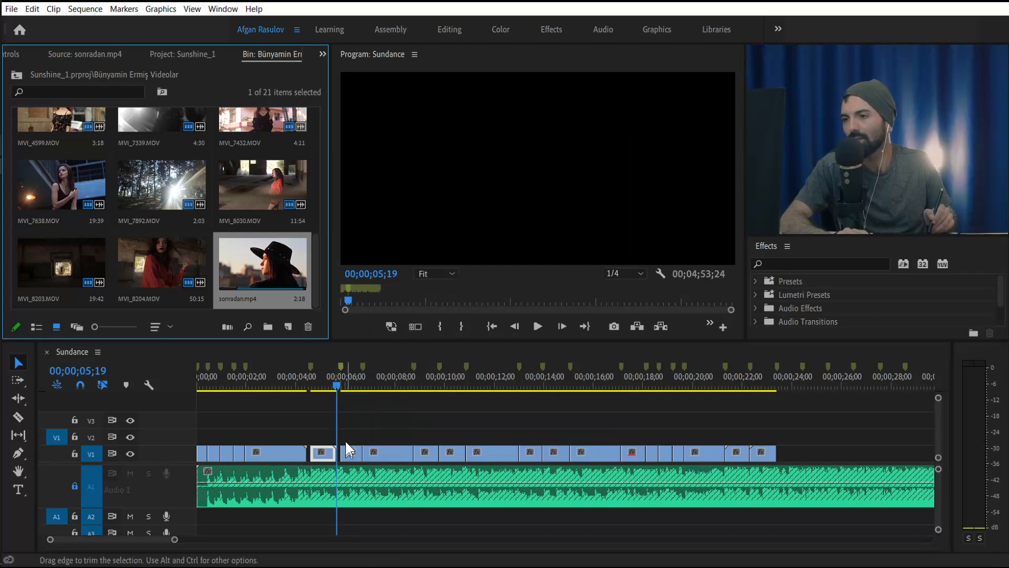
- Check the added sonradan.mp4 clip at 00;00;06;04 and extend both ends of the V1 clip before it to close the small gaps
click(352, 379)
drag(353, 383, 349, 385)
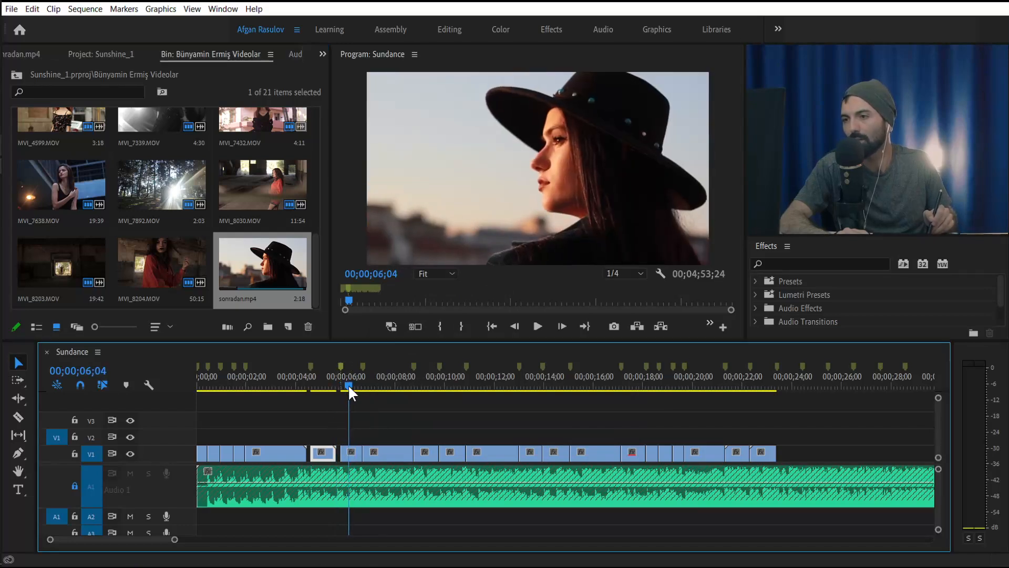
drag(325, 454, 303, 461)
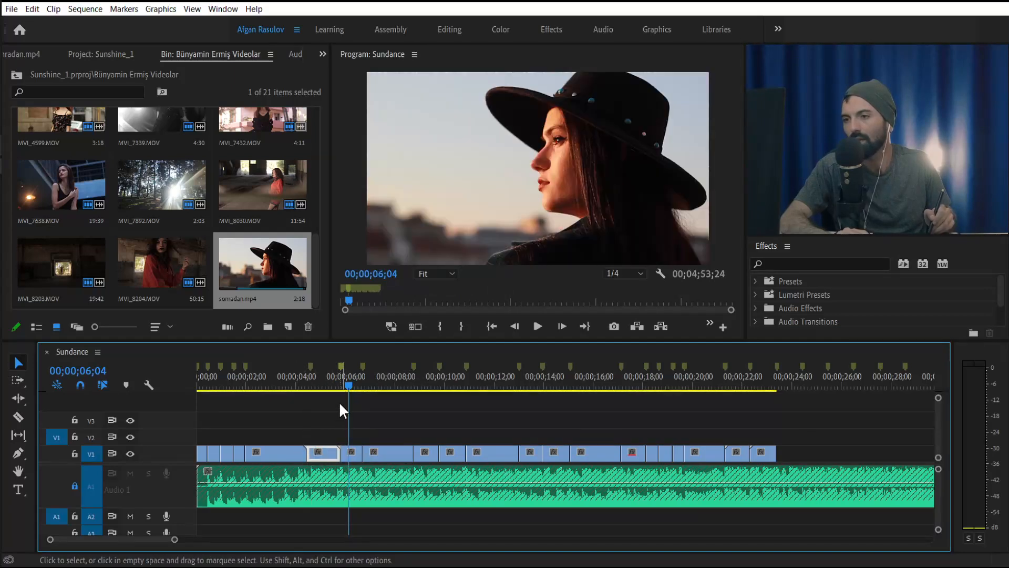
- Play the edited sequence from its start to 00;00;09;06 to check the cuts against the music
drag(349, 386, 202, 388)
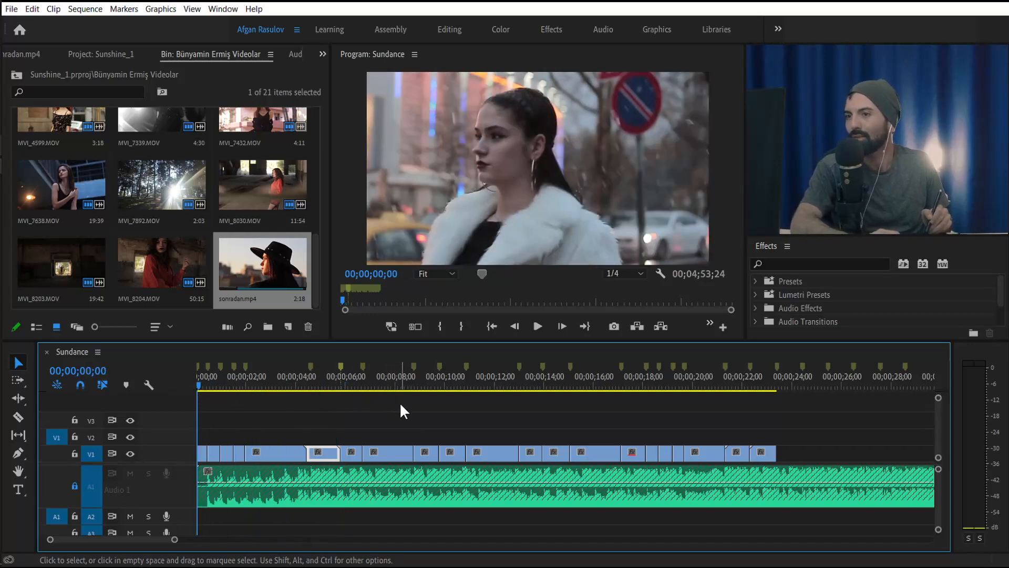
key(space)
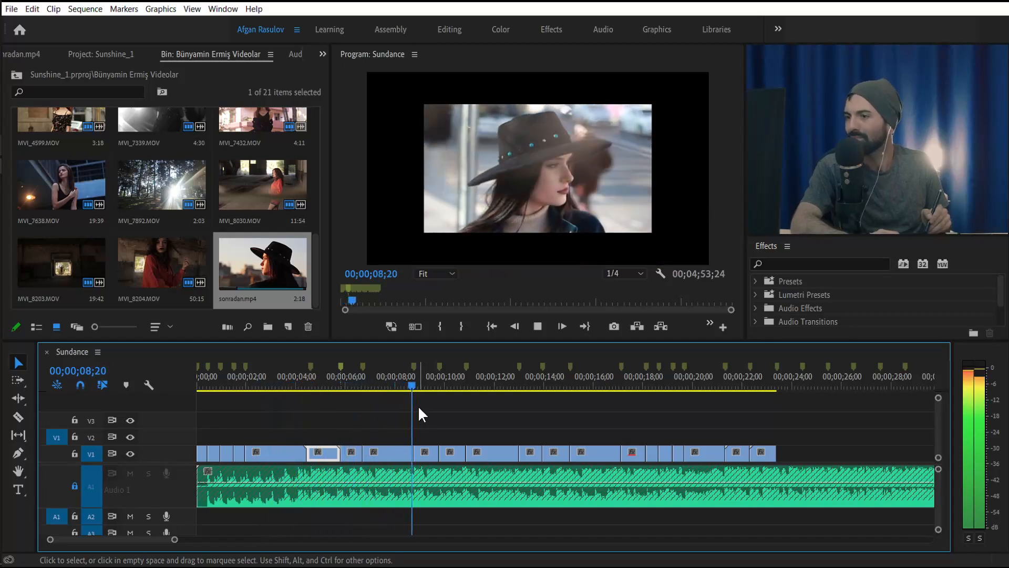
key(space)
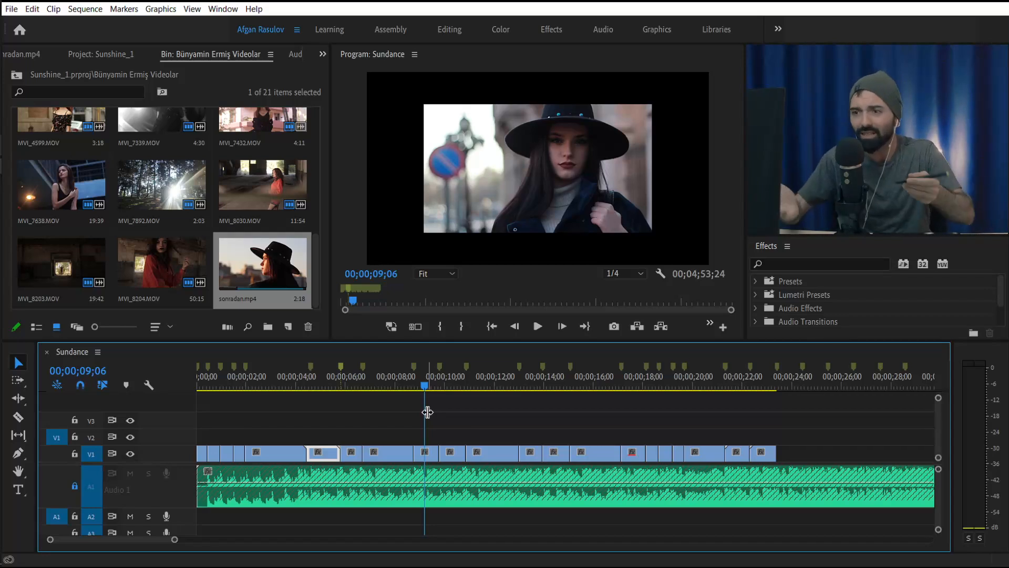
- Scale all the video clips on track V1 to the frame size and check the clip at 00;00;04;27
click(318, 383)
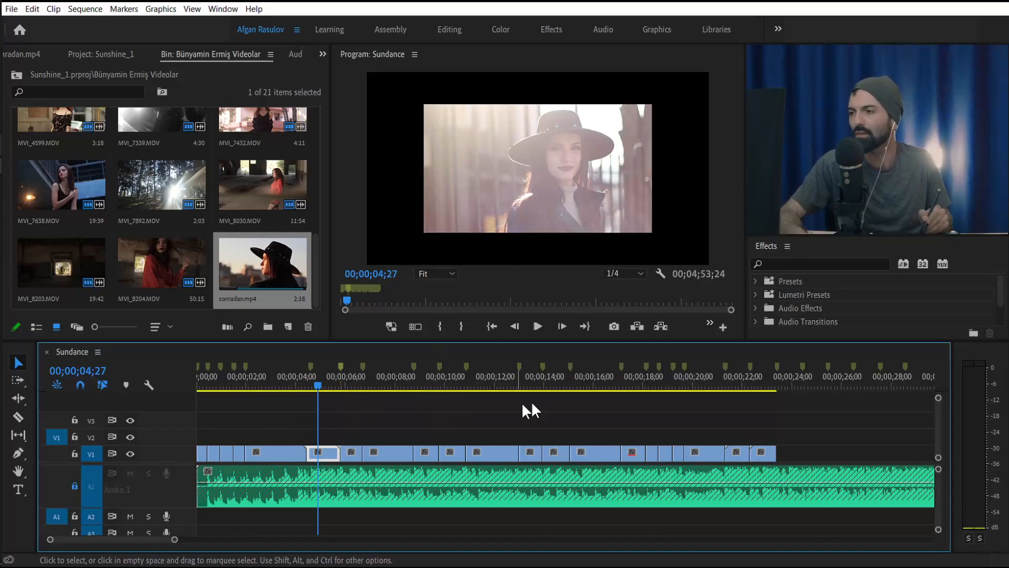
drag(795, 430, 185, 455)
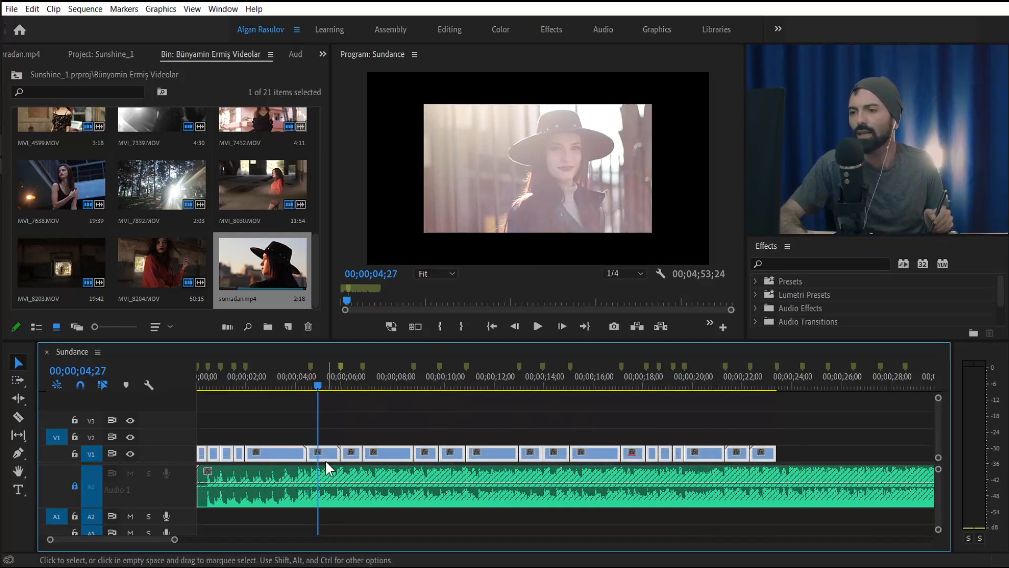
right_click(324, 460)
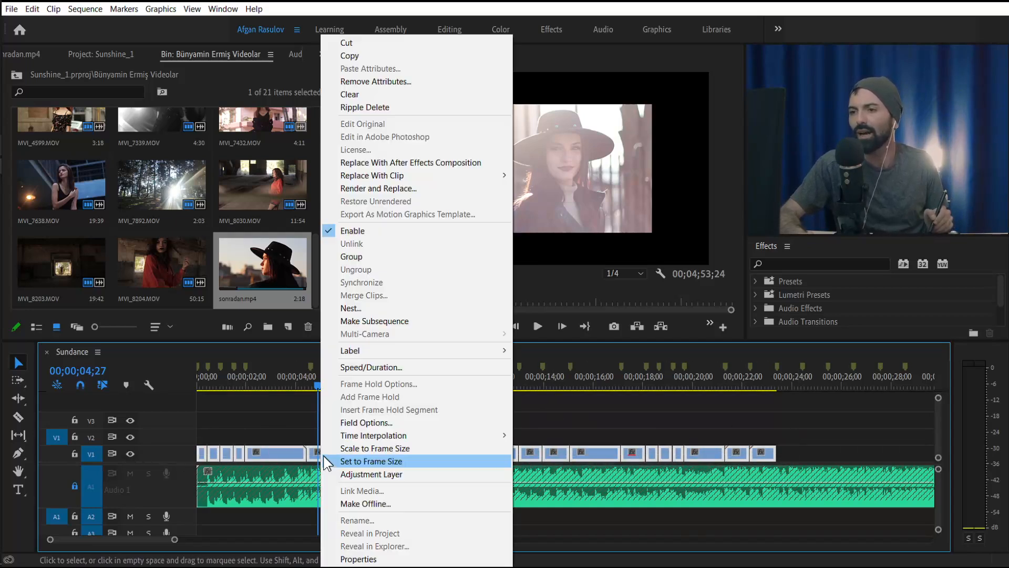
click(378, 450)
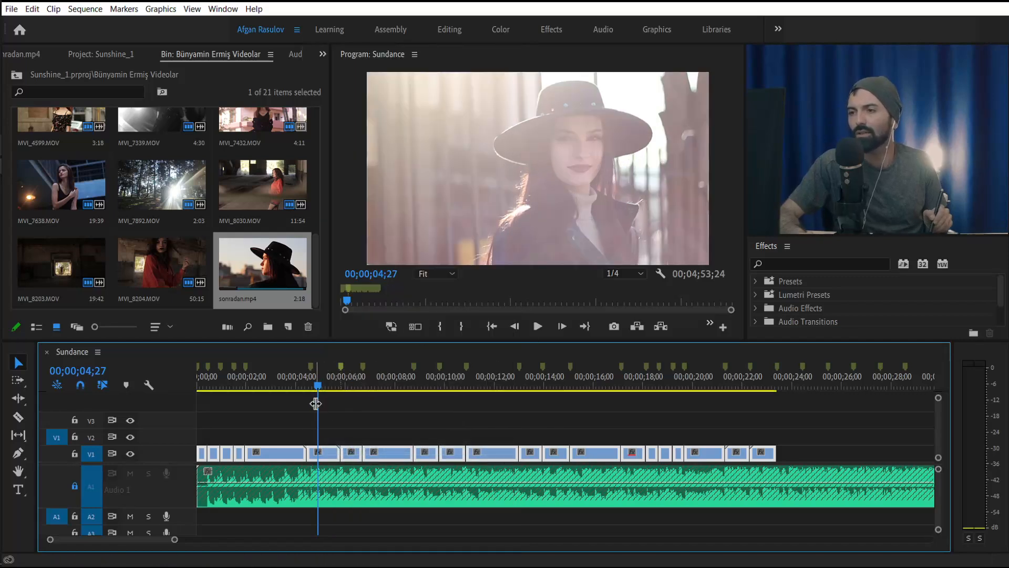
click(361, 415)
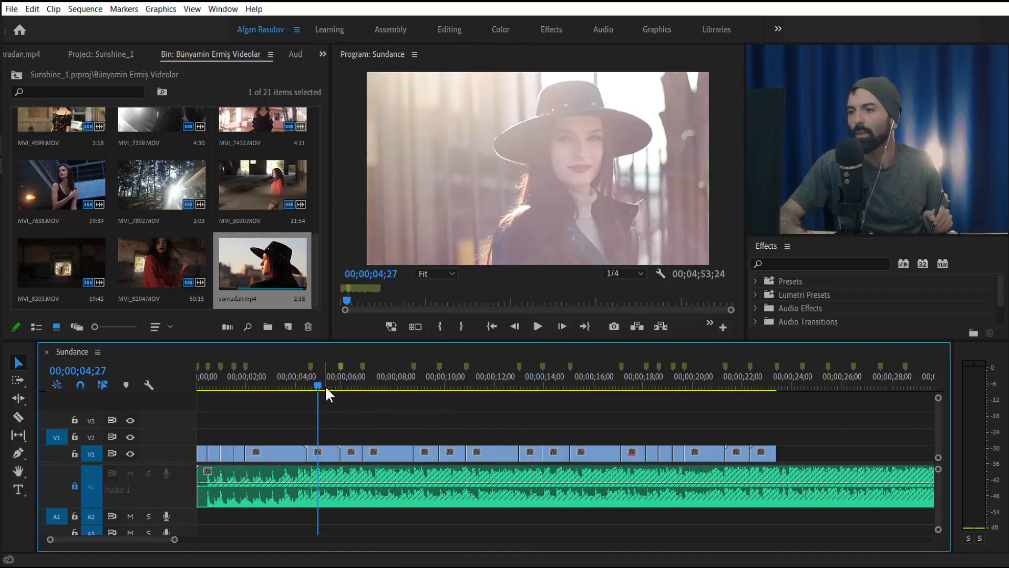
- Play the sequence up to 00;00;15;19 to check the scaled clips against the music
drag(319, 388, 382, 418)
key(space)
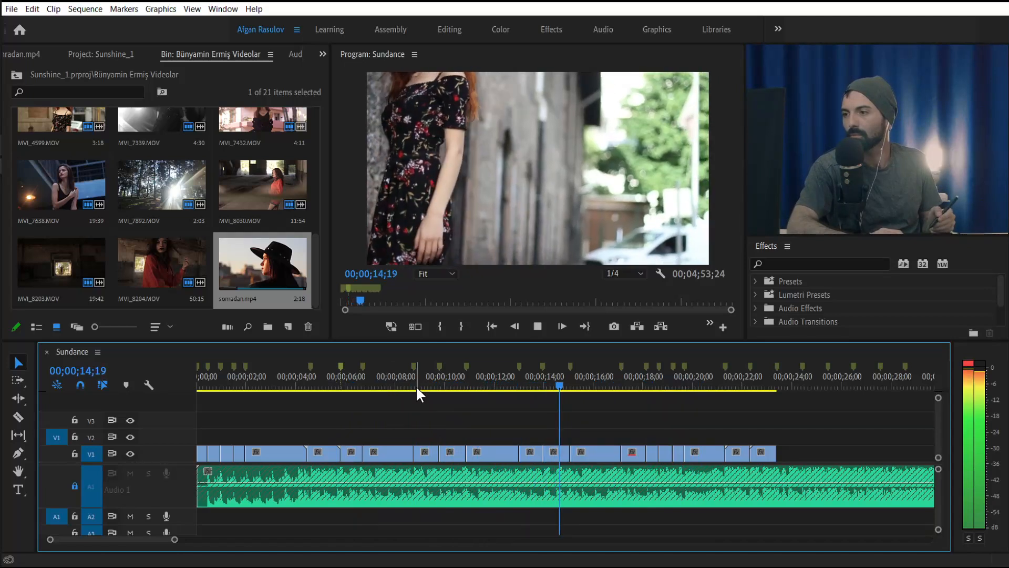
key(space)
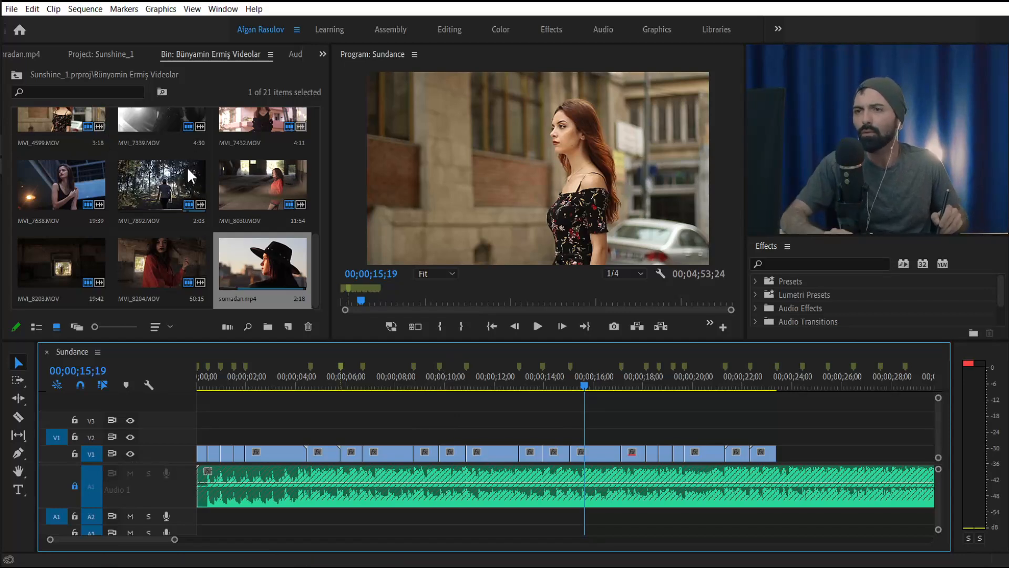
- Set trial Out points for 11.mp4 directly on its thumbnail in the video bin
drag(315, 272, 314, 129)
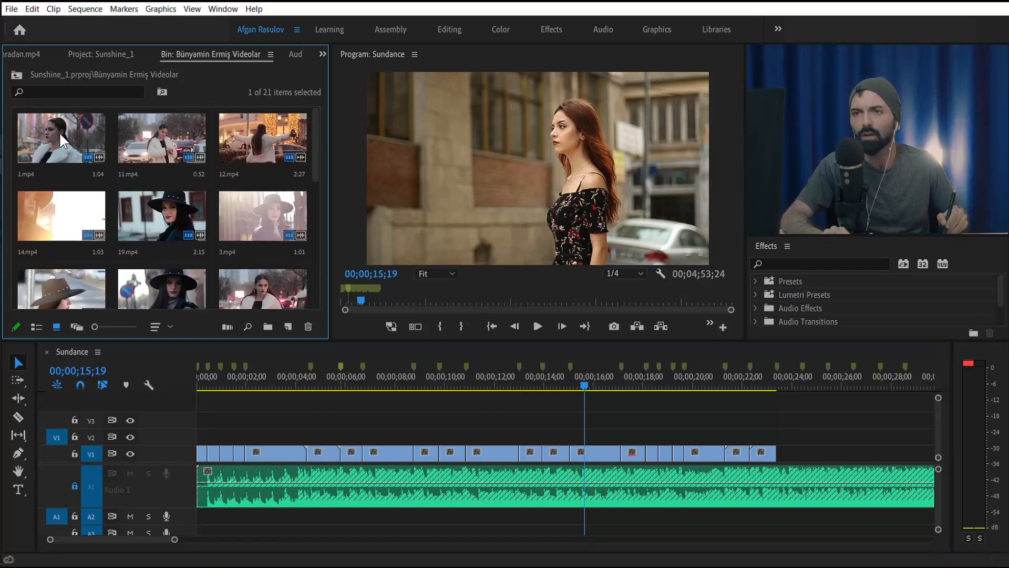
click(50, 142)
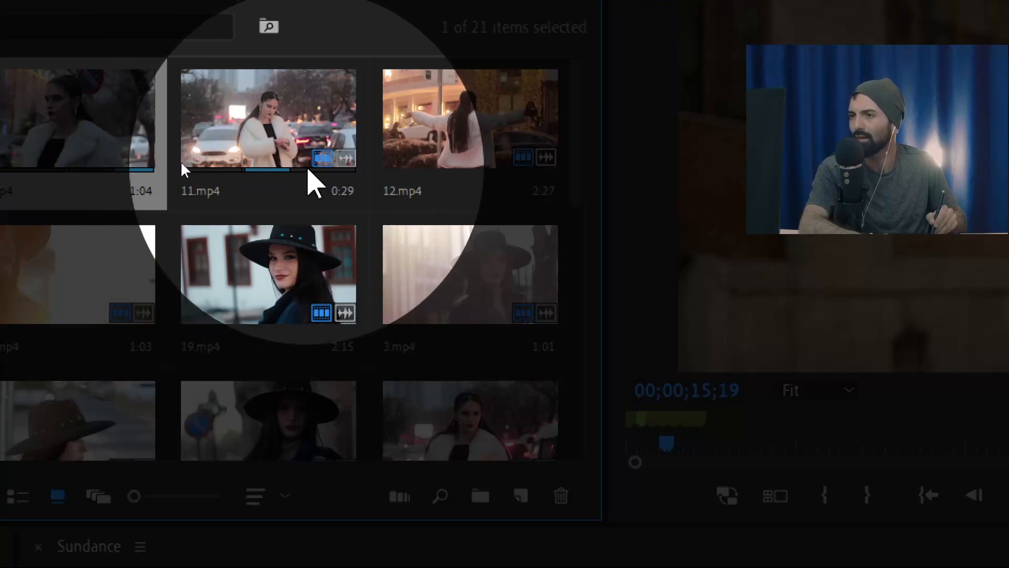
key(o)
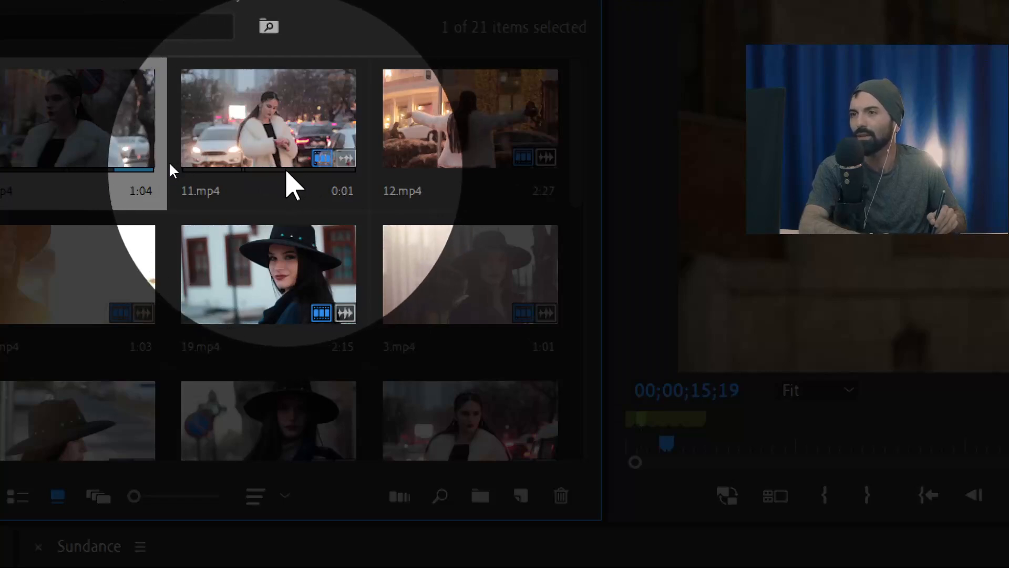
key(o)
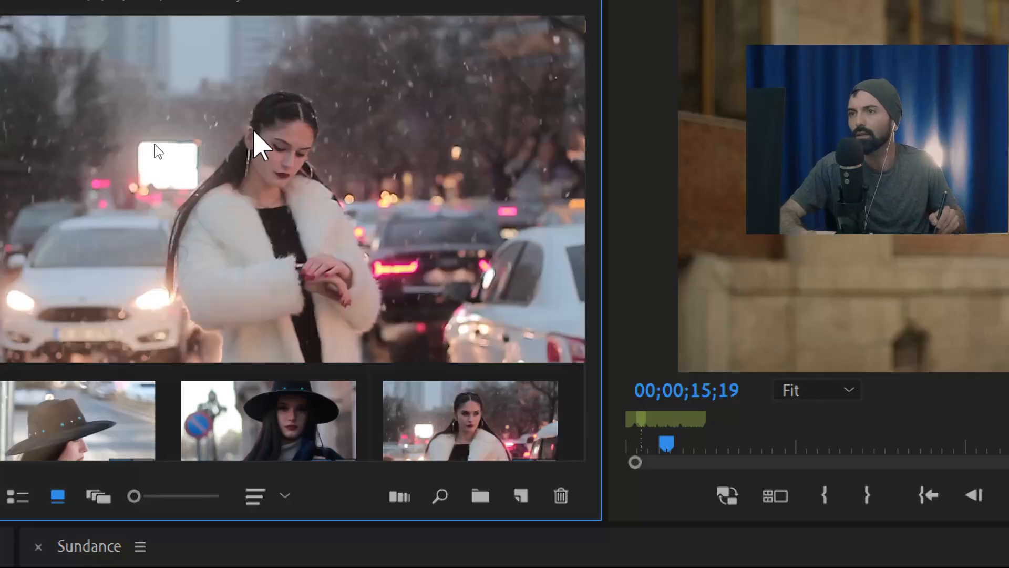
- Open 11.mp4 in the Source Monitor and mark its In point at 00:00:00:47 and its Out point at 00:00:01:03
double_click(156, 143)
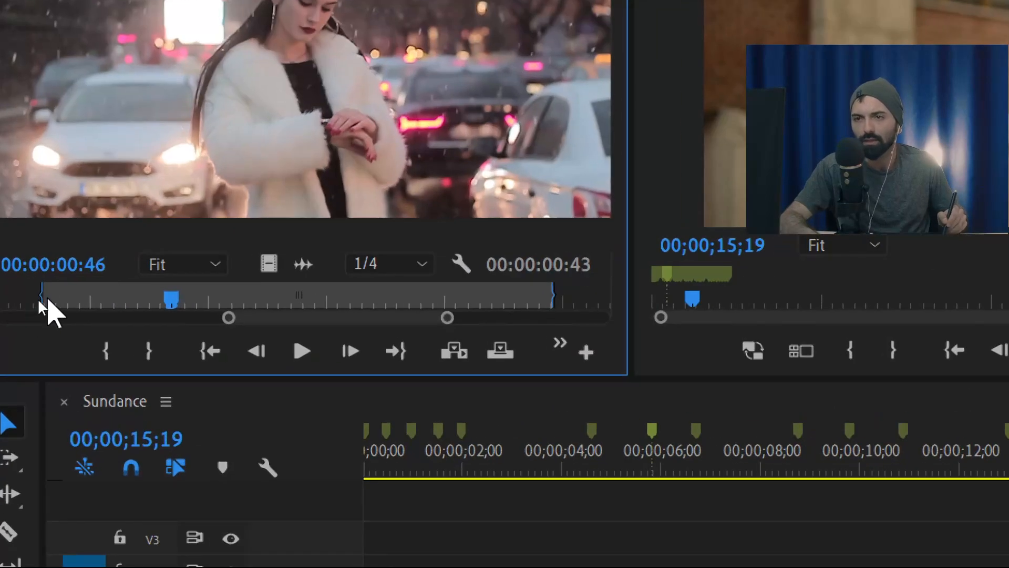
drag(171, 298, 42, 300)
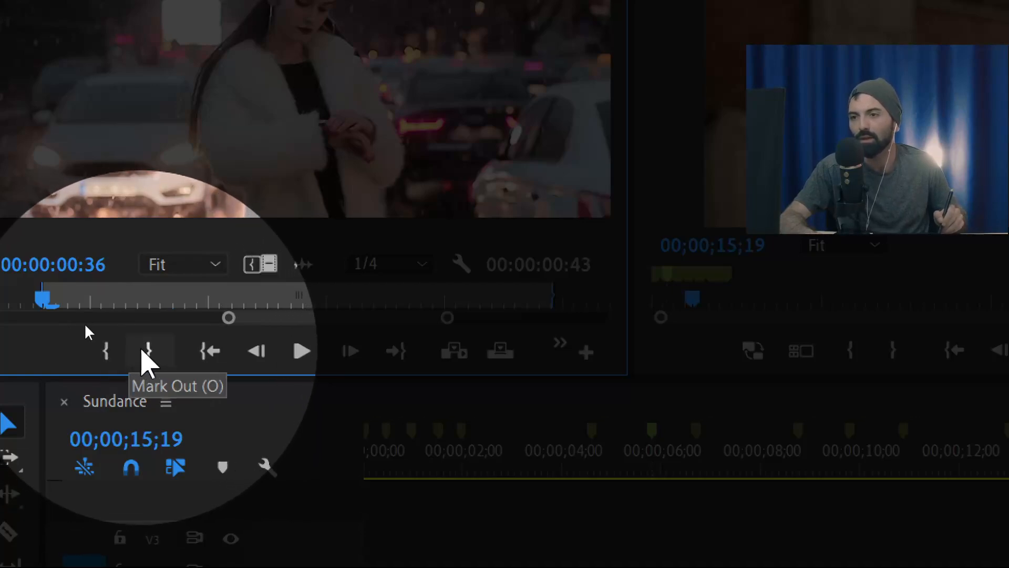
drag(62, 300, 174, 298)
click(107, 351)
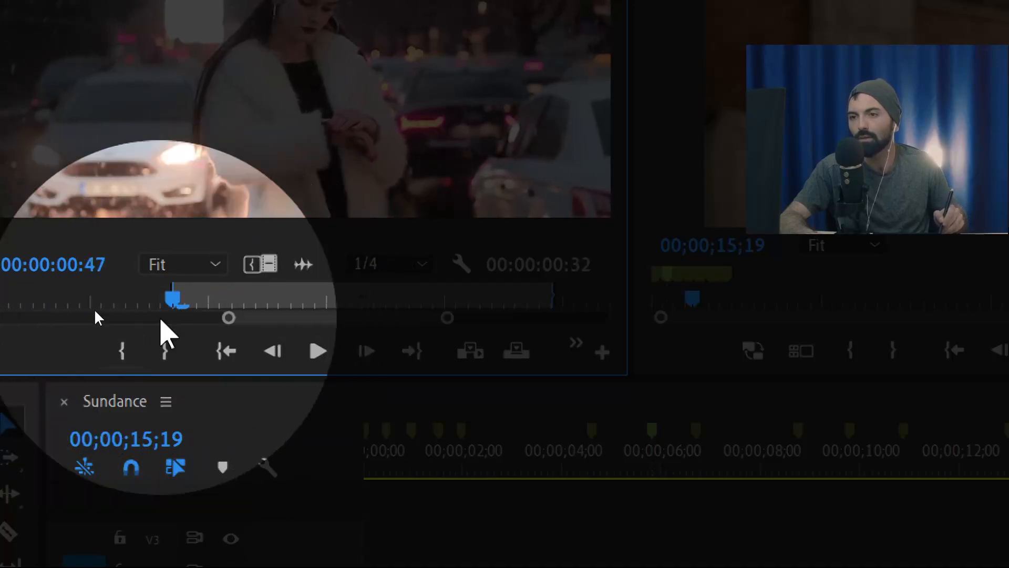
drag(176, 300, 361, 296)
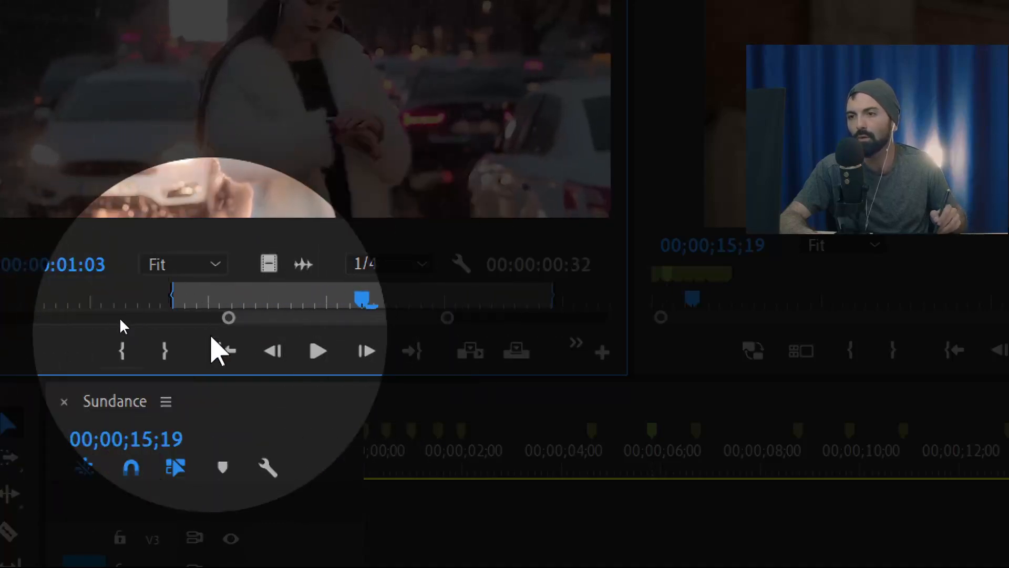
click(184, 359)
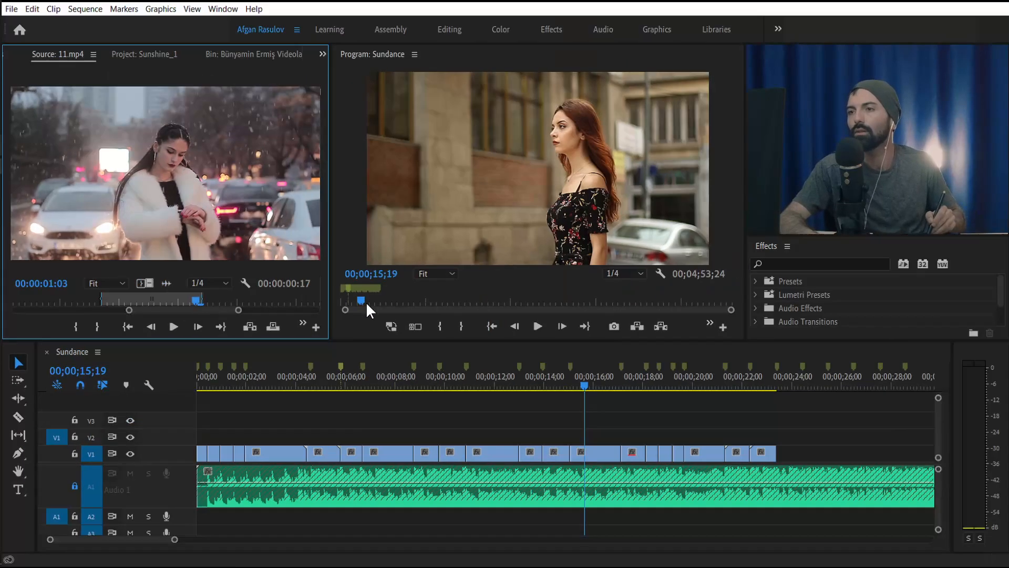
- Return to the video bin and duplicate 11.mp4 with its marked range
click(139, 59)
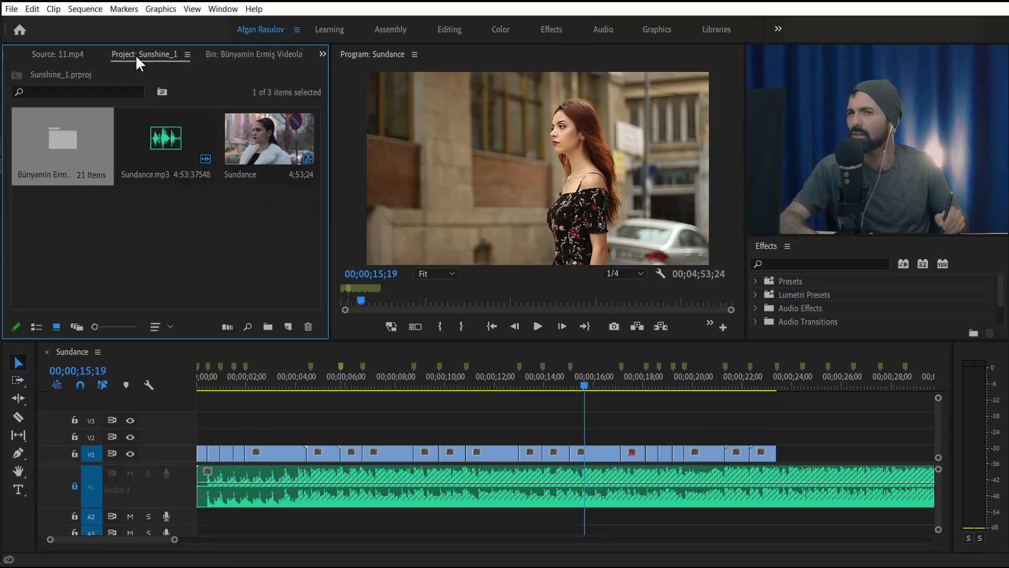
double_click(56, 139)
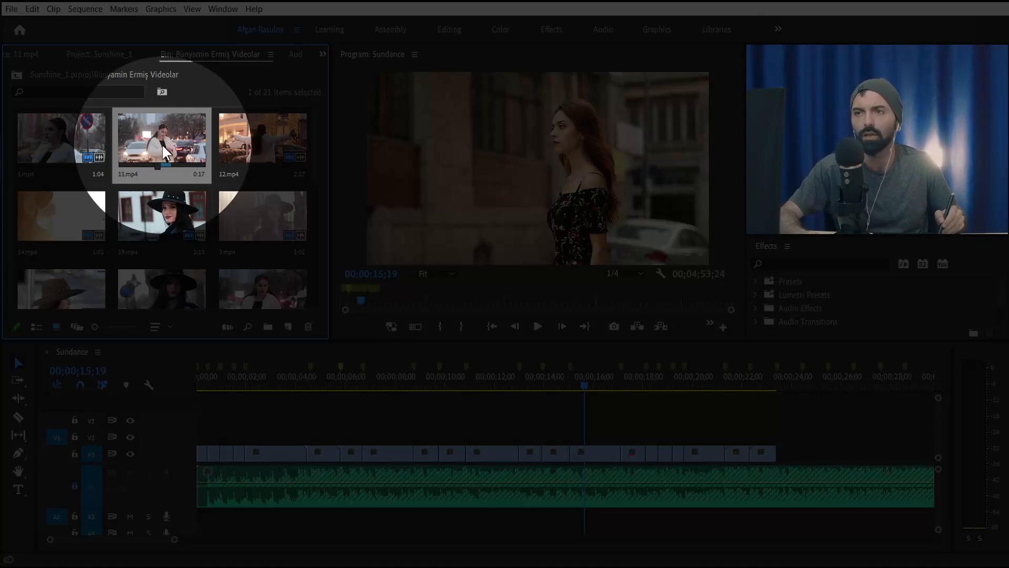
right_click(160, 148)
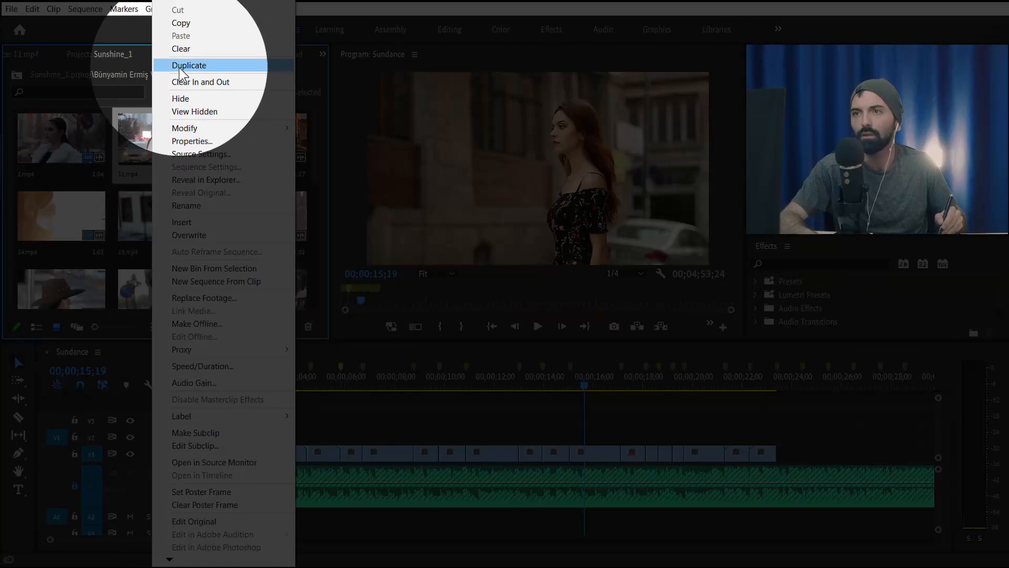
click(187, 68)
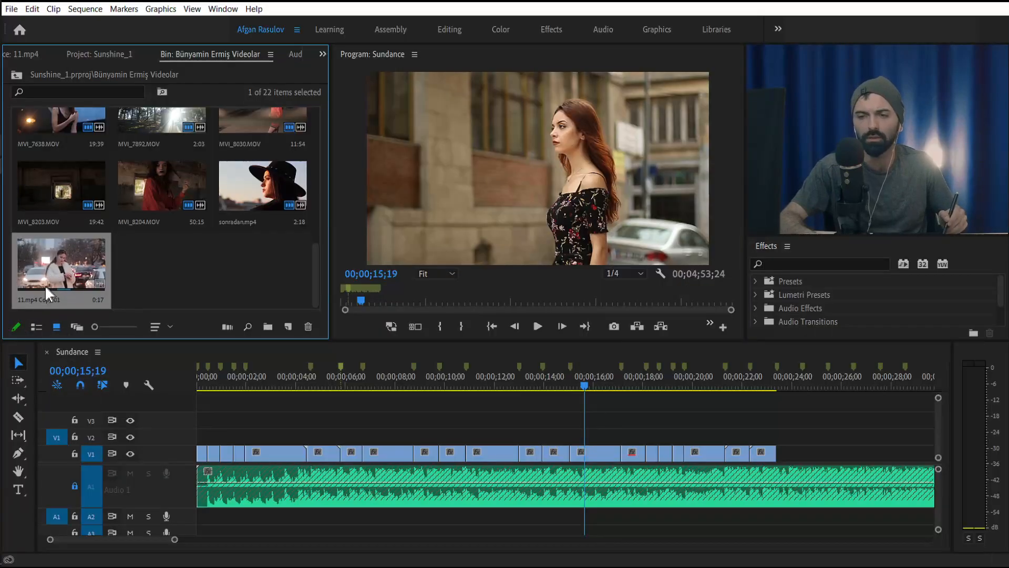
- Open 11.mp4 Copy 01 in the Source Monitor and mark a 10-frame range ending at 00:00:01:16
double_click(64, 261)
drag(178, 303, 147, 314)
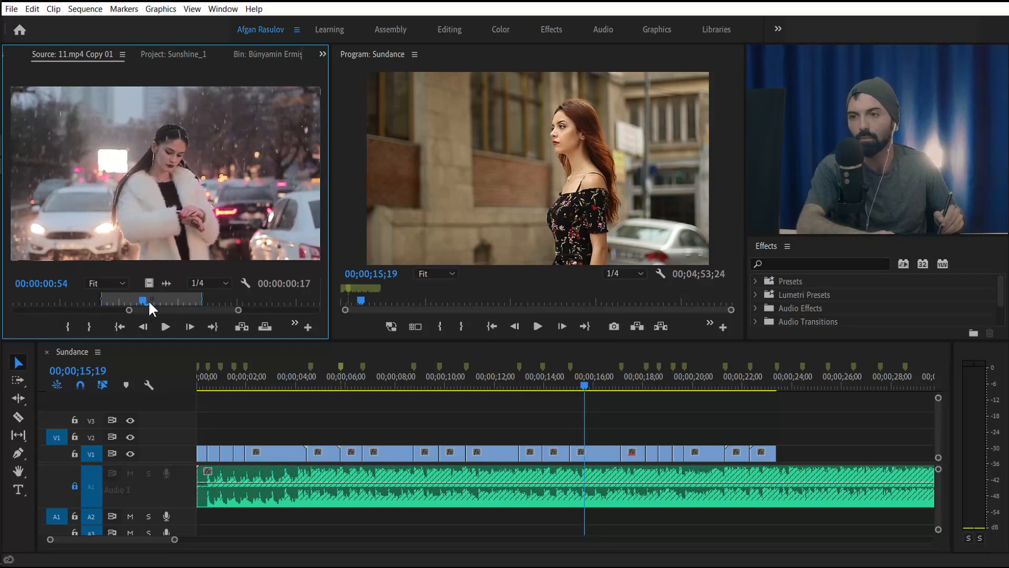
key(i)
click(257, 299)
mouse_move(260, 294)
mouse_down()
mouse_move(221, 300)
mouse_move(274, 300)
mouse_up()
key(i)
key(o)
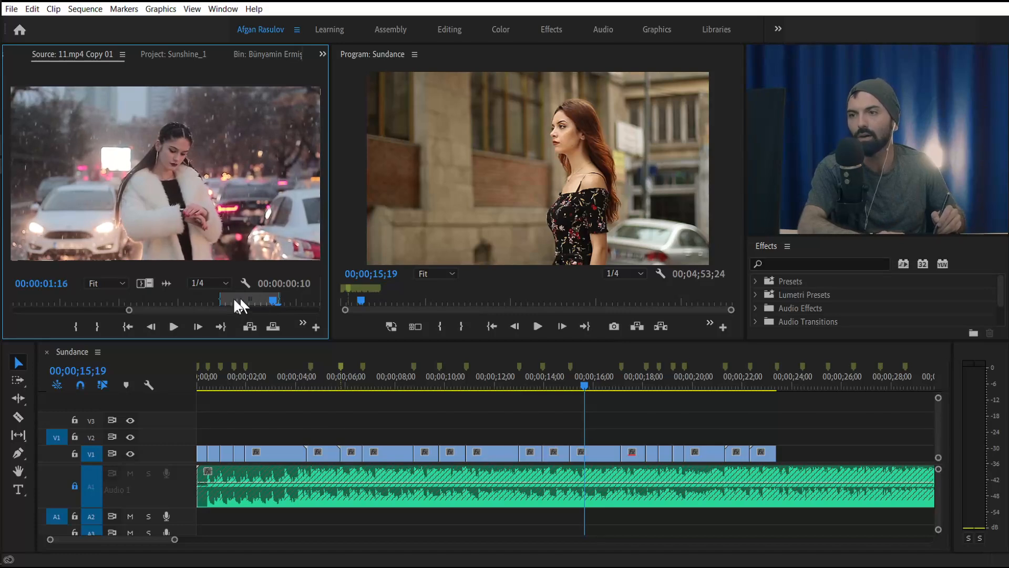
- Return to the video bin and re-mark the range of 11.mp4 Copy 01 on its thumbnail to a duration of 0:32
click(165, 54)
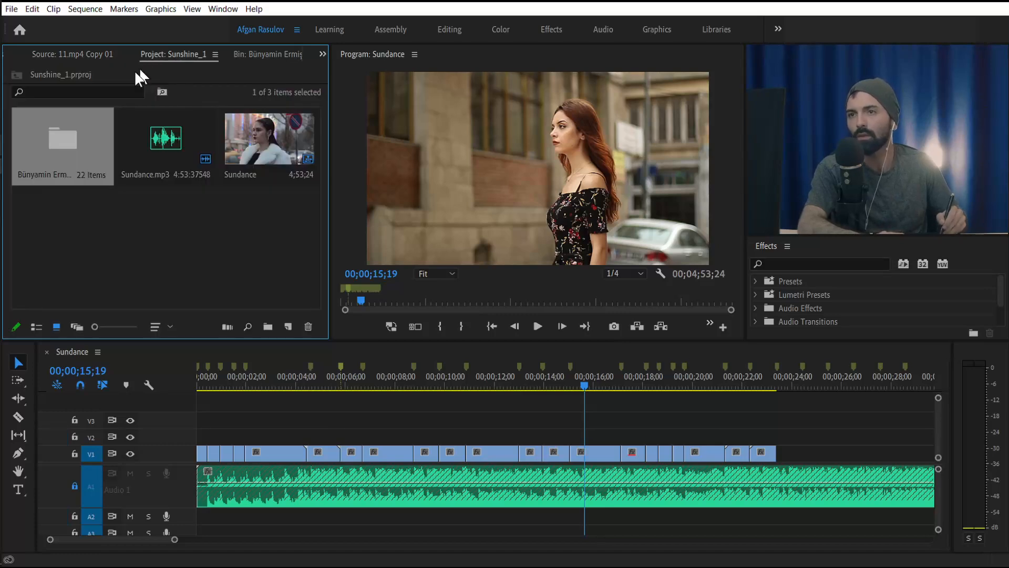
double_click(61, 145)
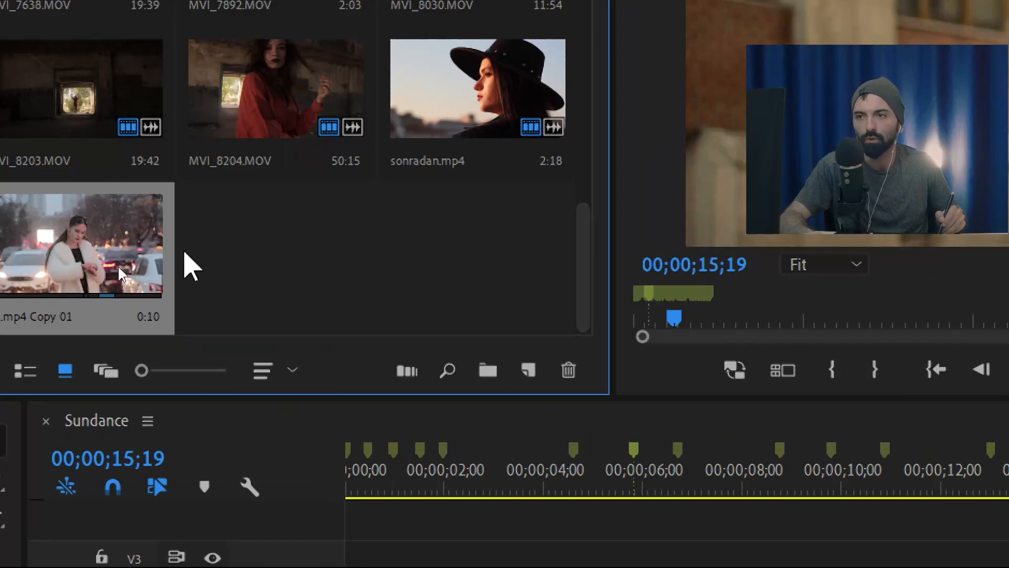
click(194, 262)
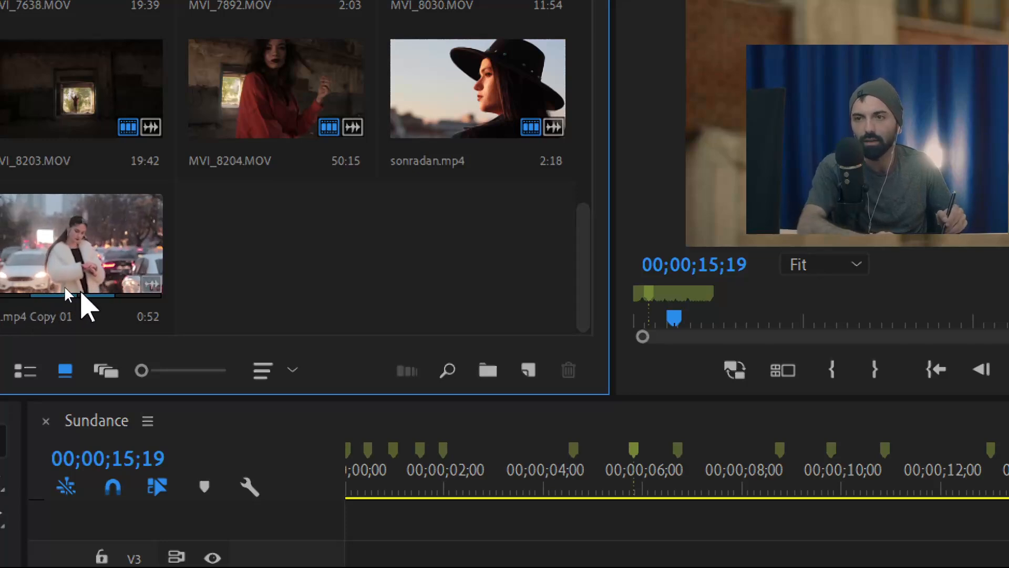
click(108, 294)
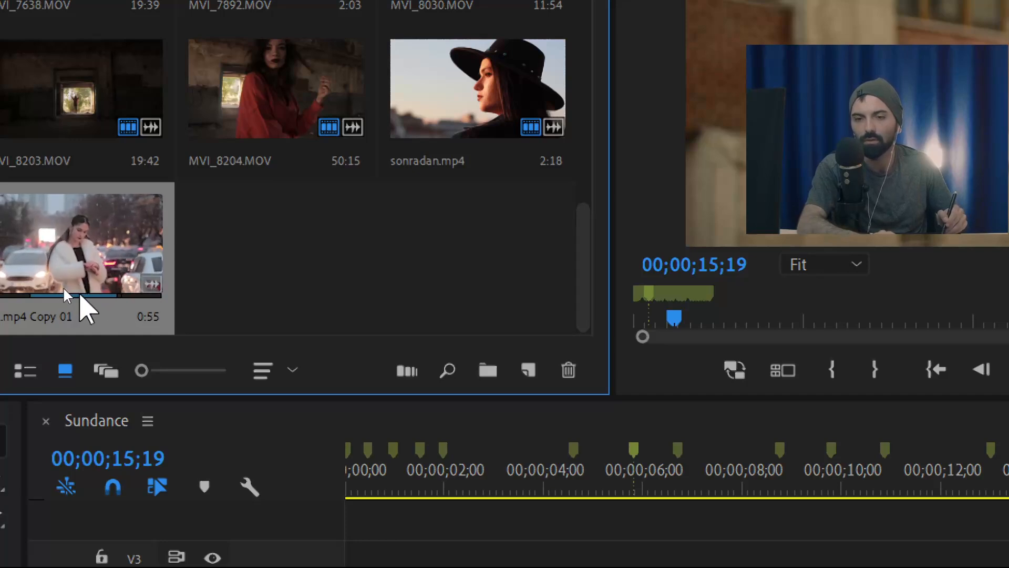
key(o)
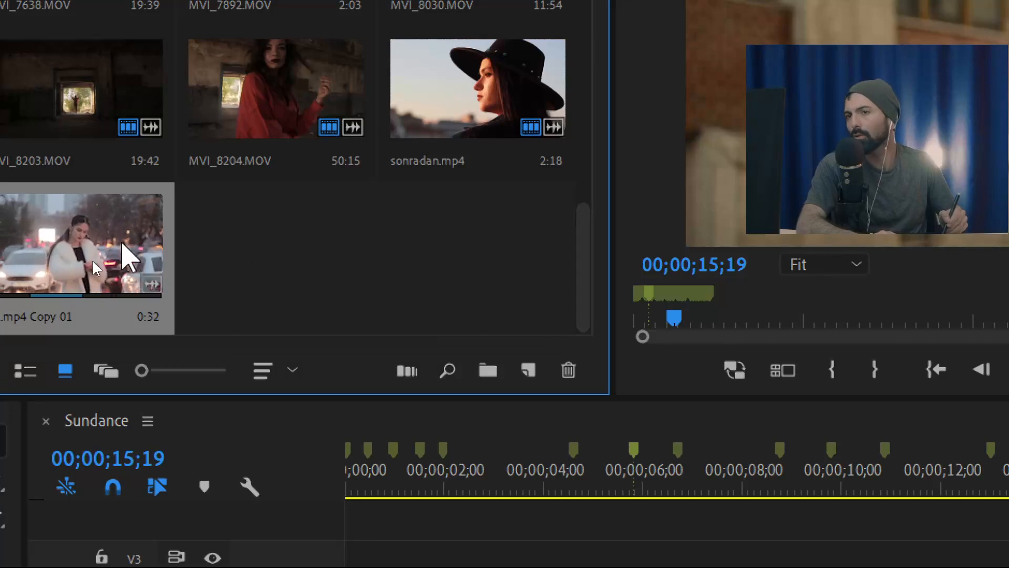
click(249, 266)
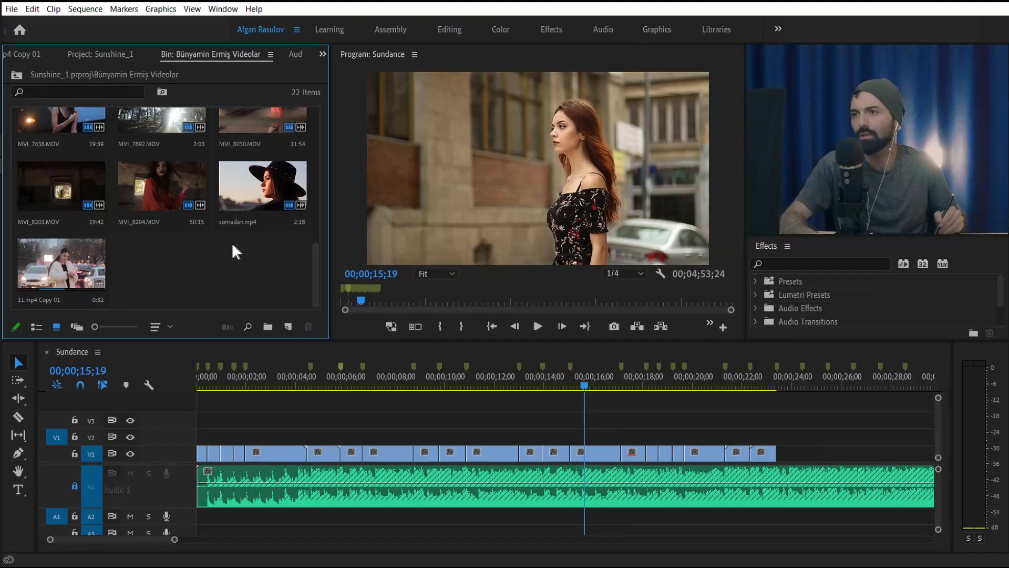